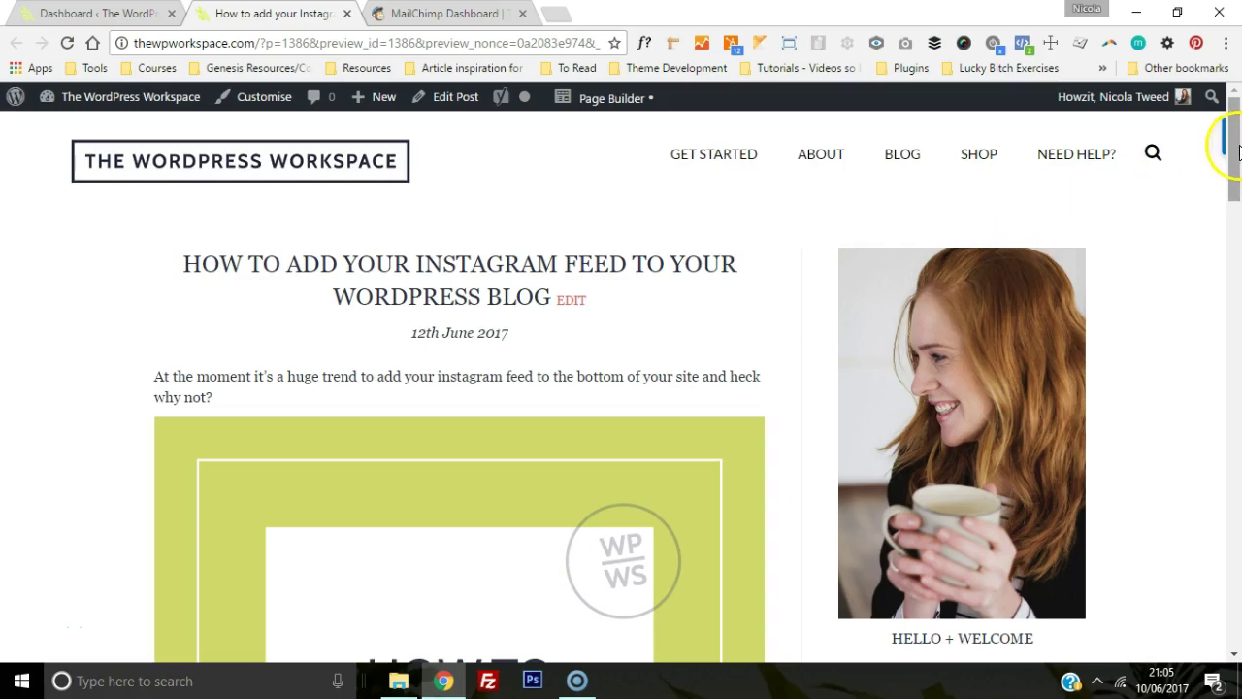
Step: Scroll the post preview to review the two e-mail sign-up forms for the free setup course
drag(1238, 147, 1235, 459)
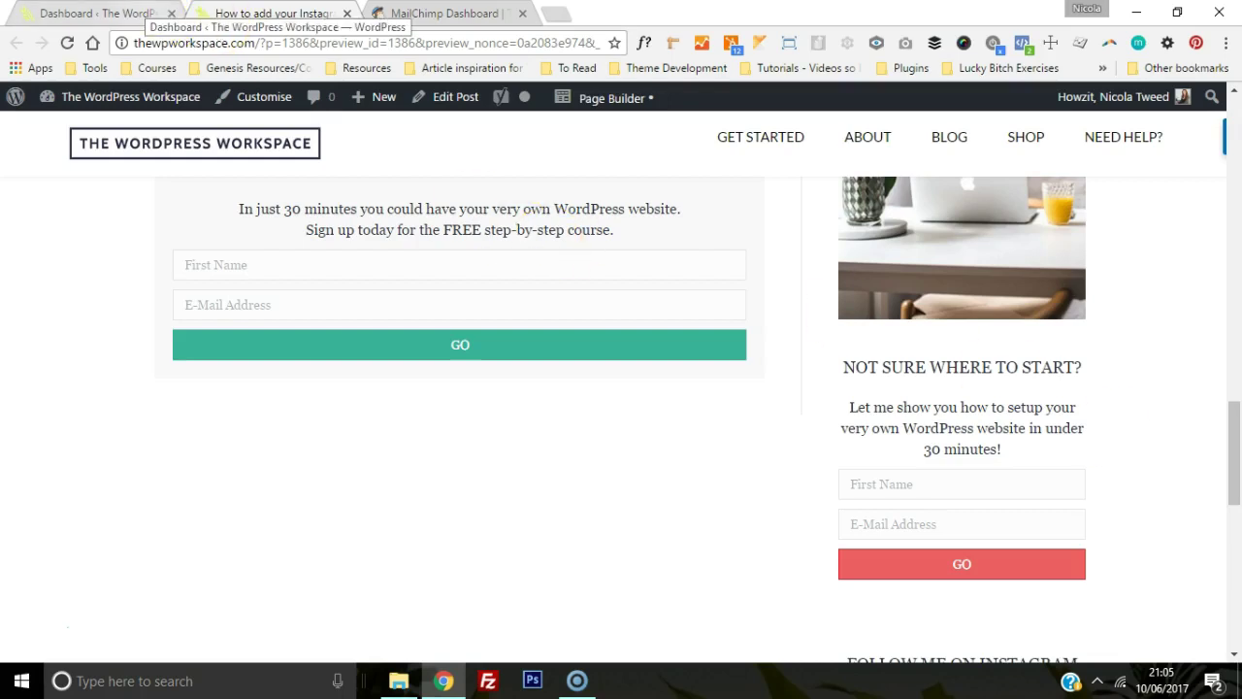
Step: From the dashboard, go to Plugins > Add New and search the directory for 'genesis enews'
click(97, 13)
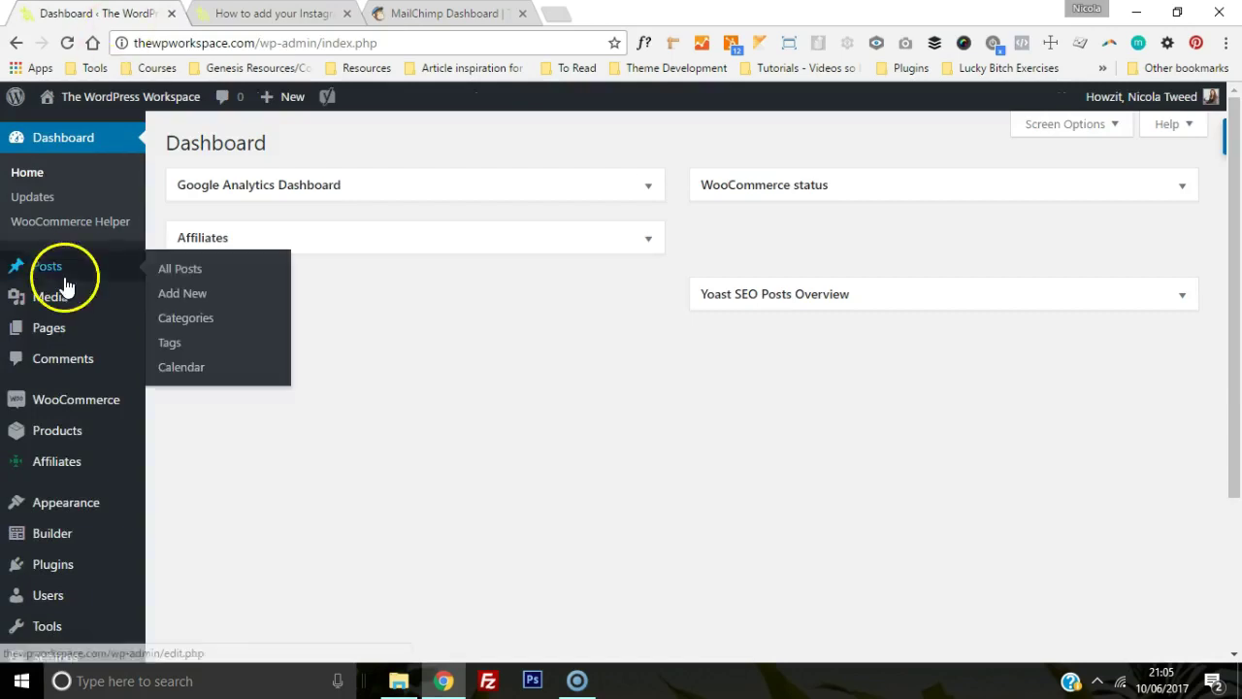
mouse_move(50, 561)
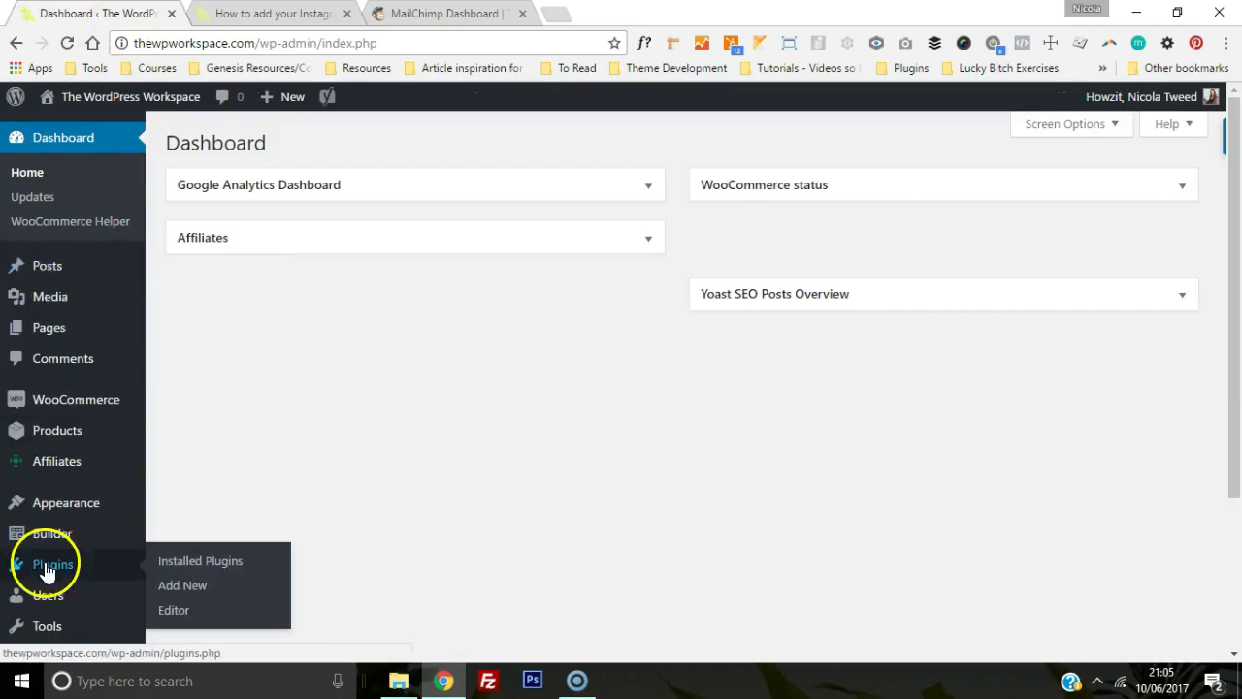
click(193, 595)
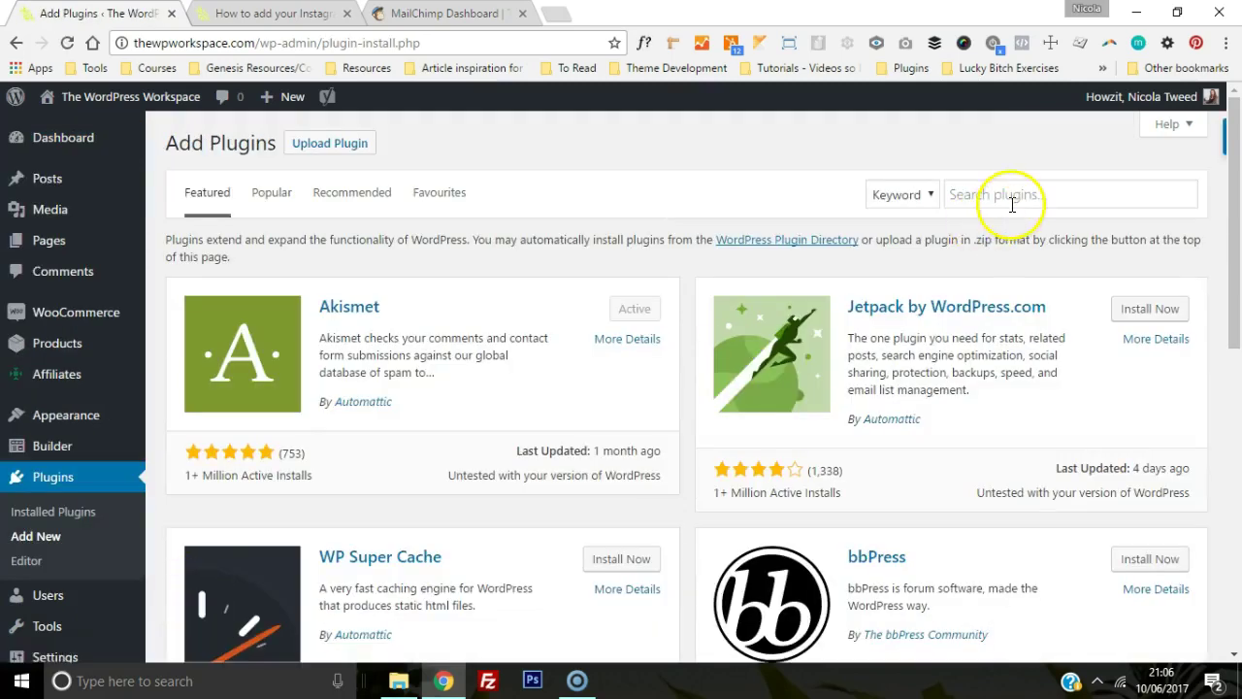
click(1012, 203)
text(genes)
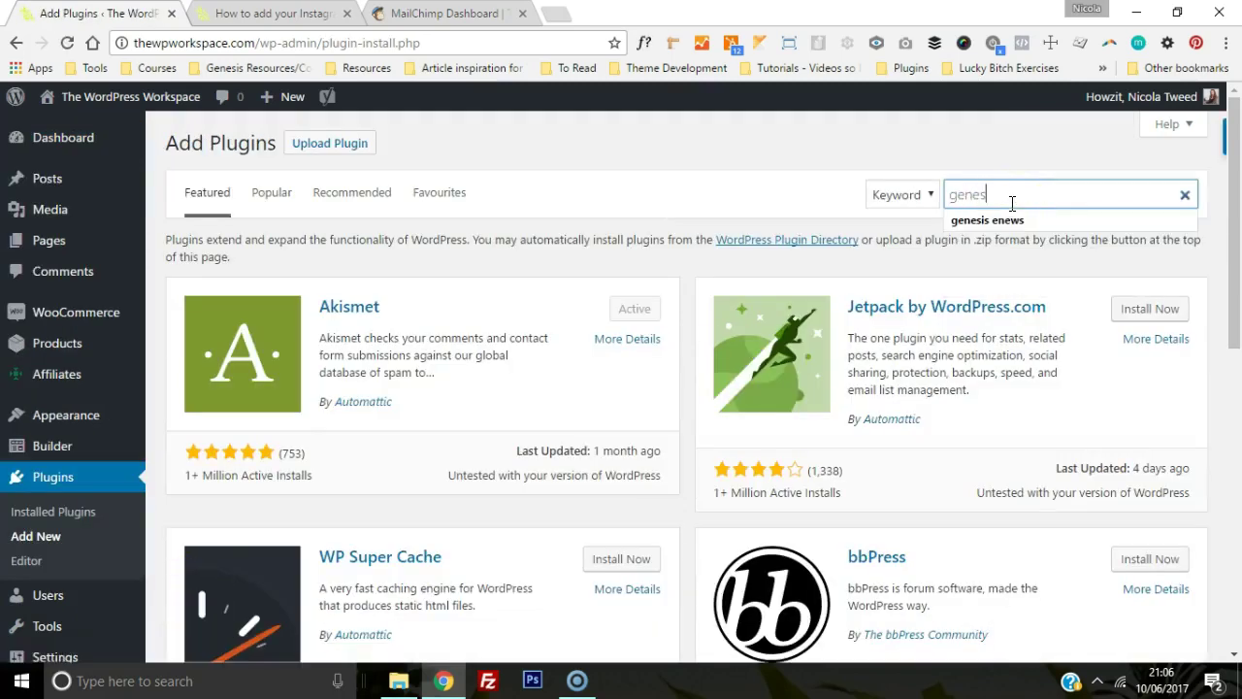
text(is enews)
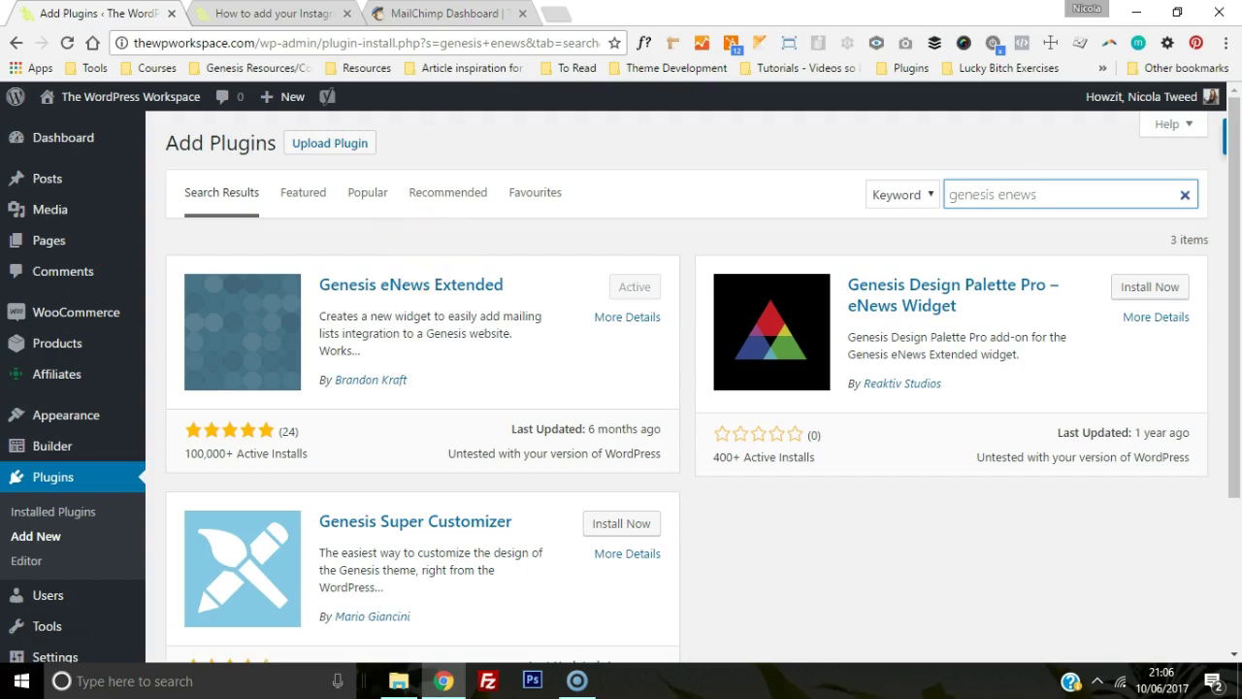
Step: Open the Free 'Online In 30 Minutes' Course list's embedded signup form code in the Naked style
click(445, 13)
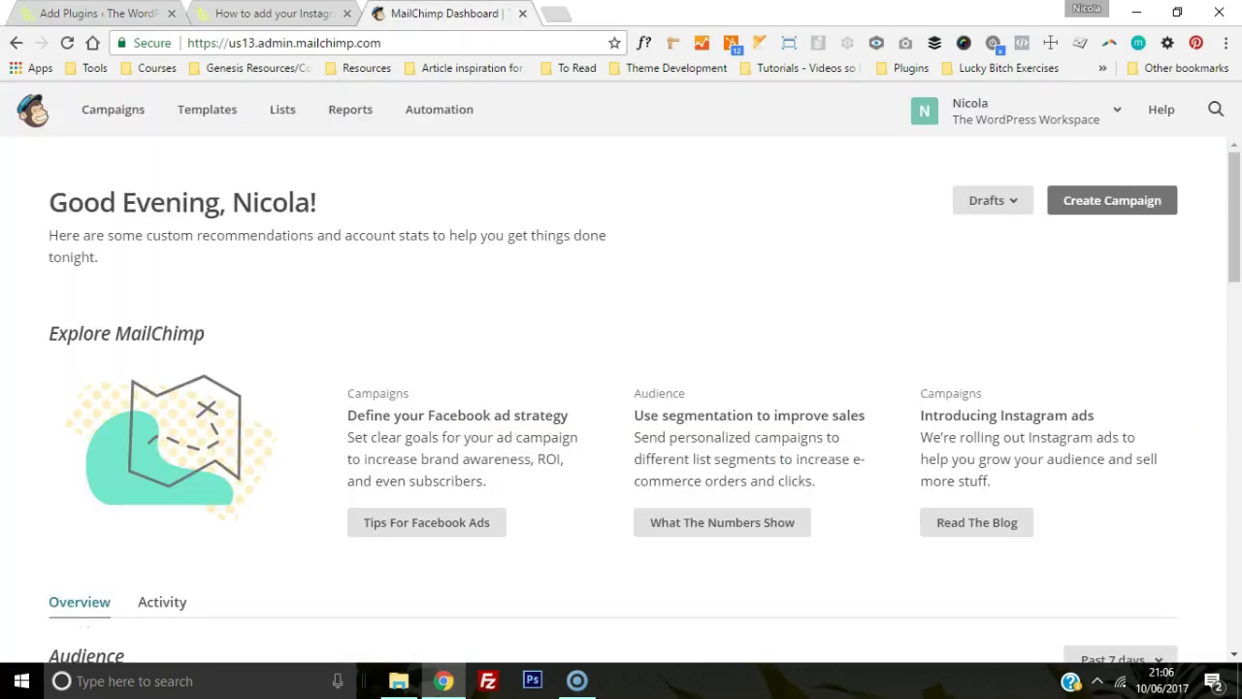
click(279, 129)
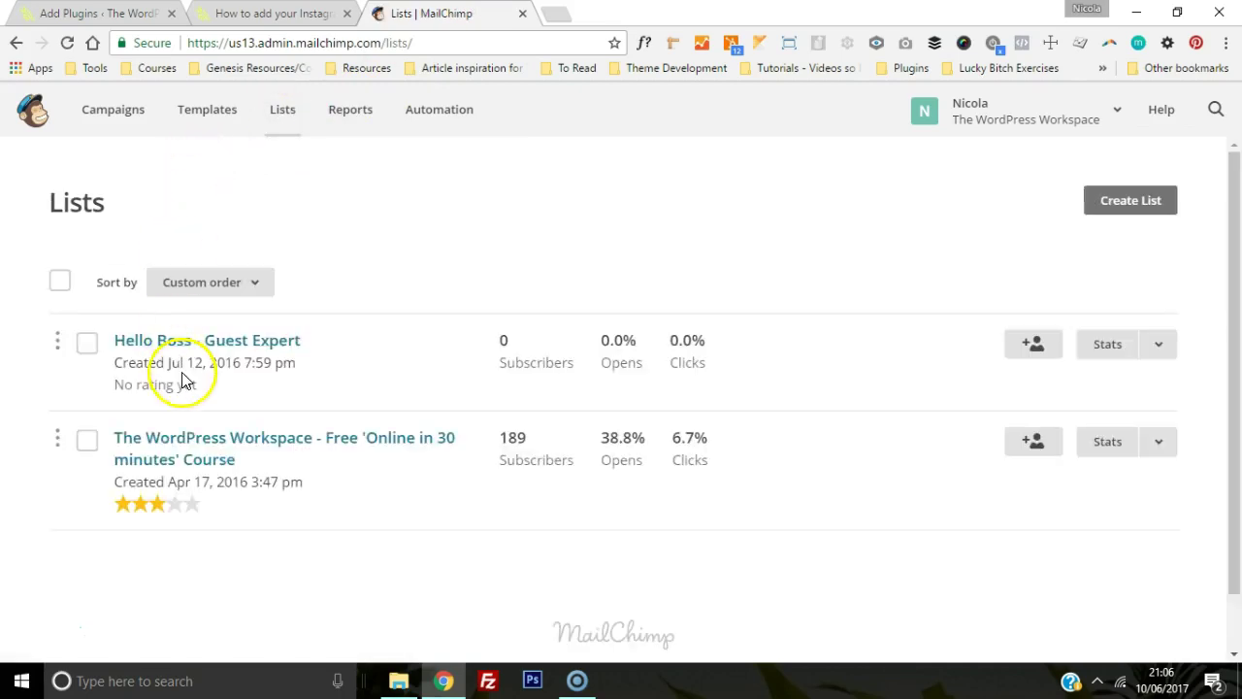
click(176, 448)
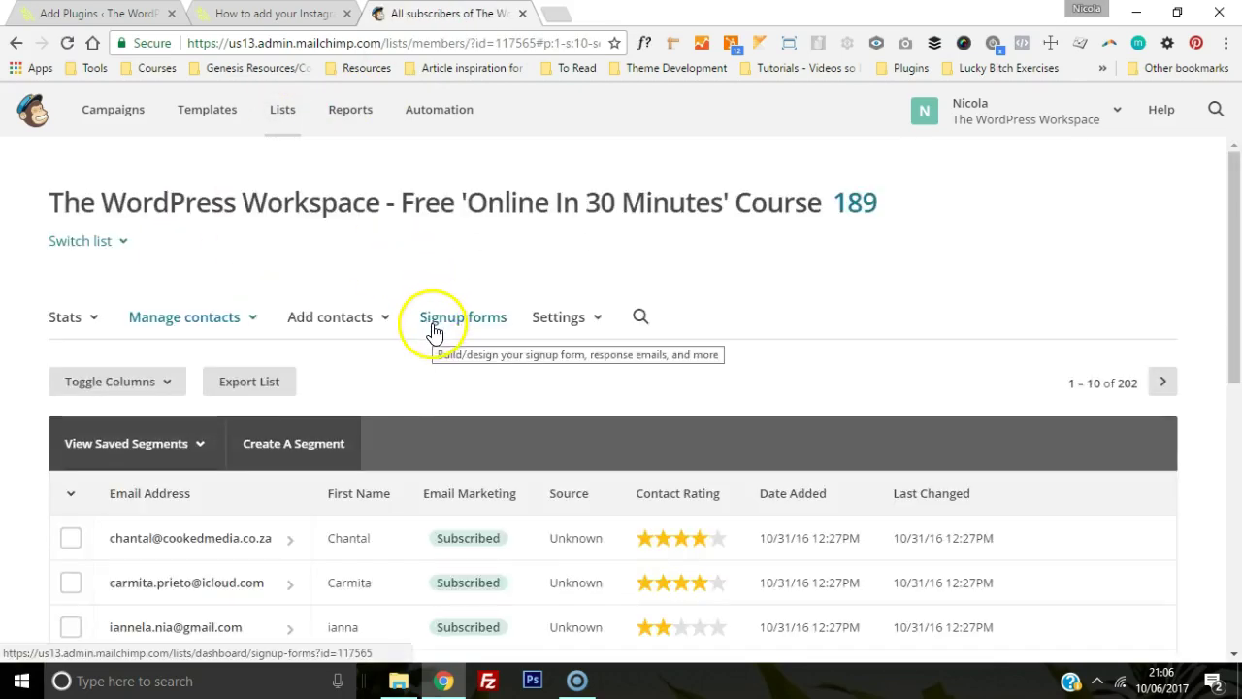
click(434, 331)
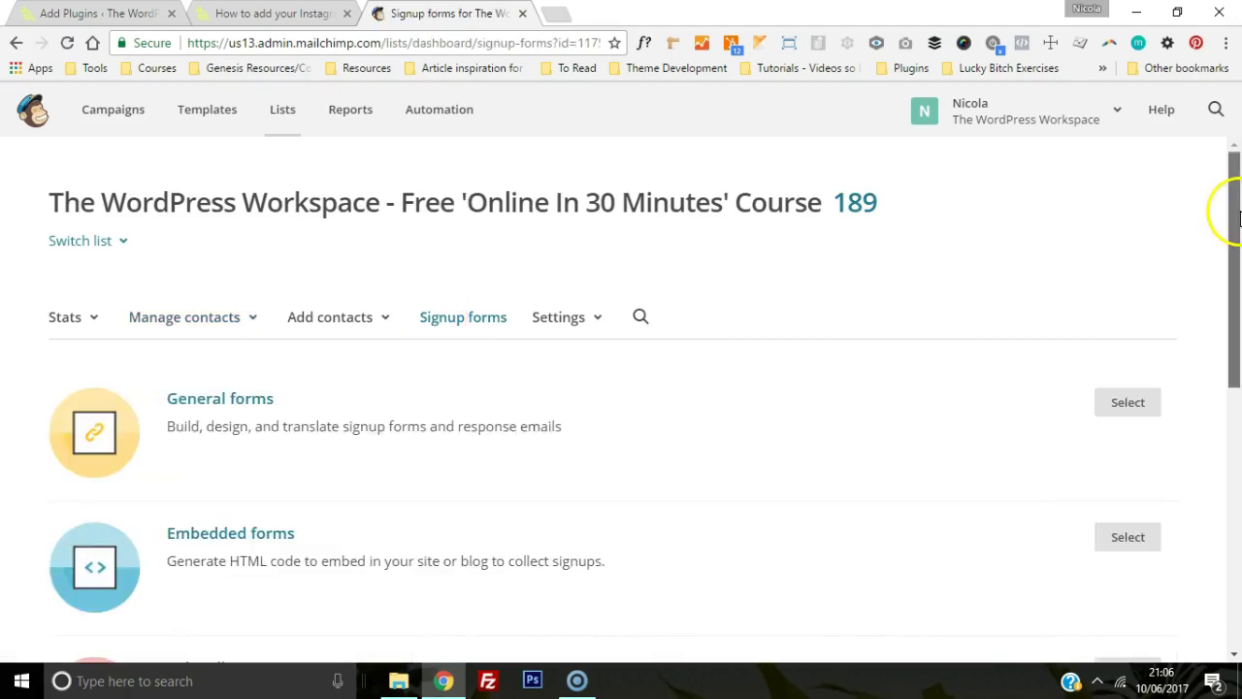
drag(1234, 208, 1228, 281)
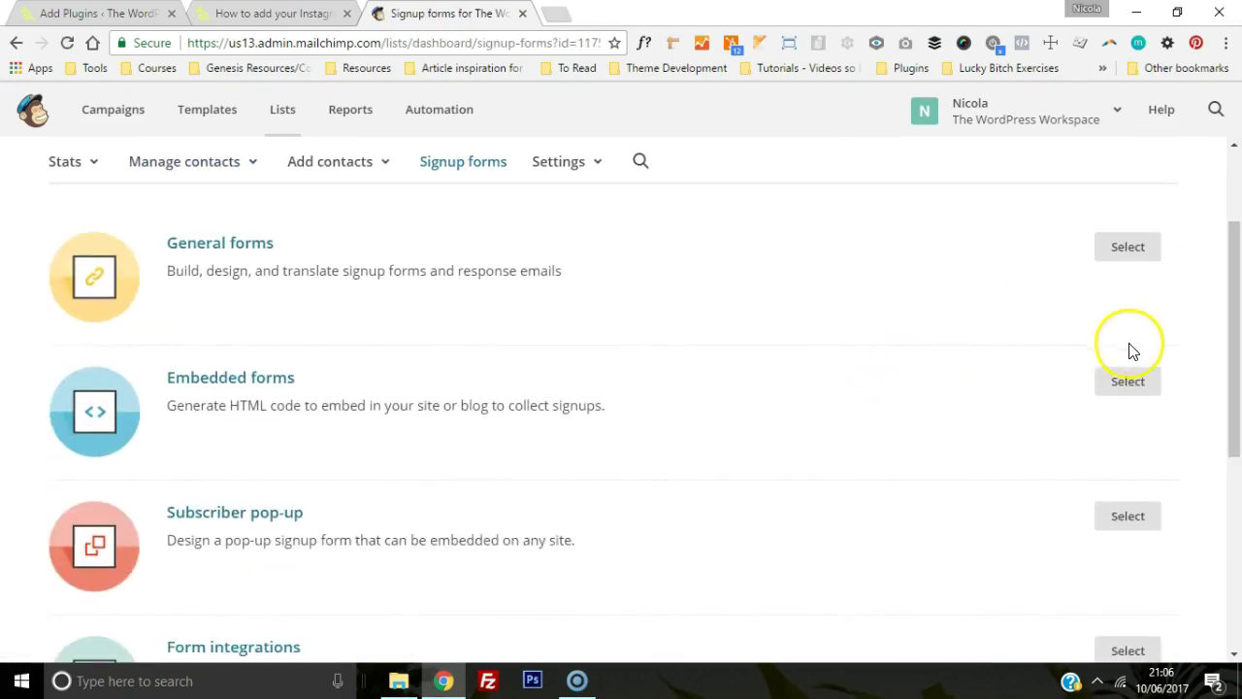
click(1122, 381)
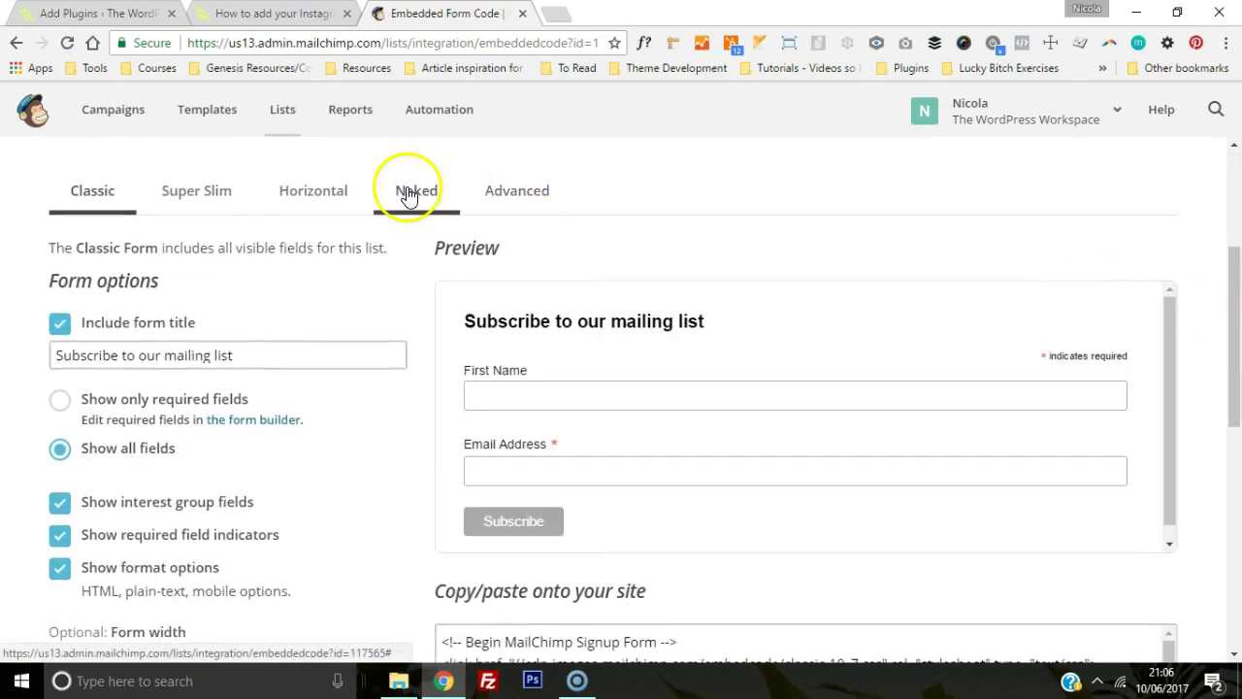
click(408, 195)
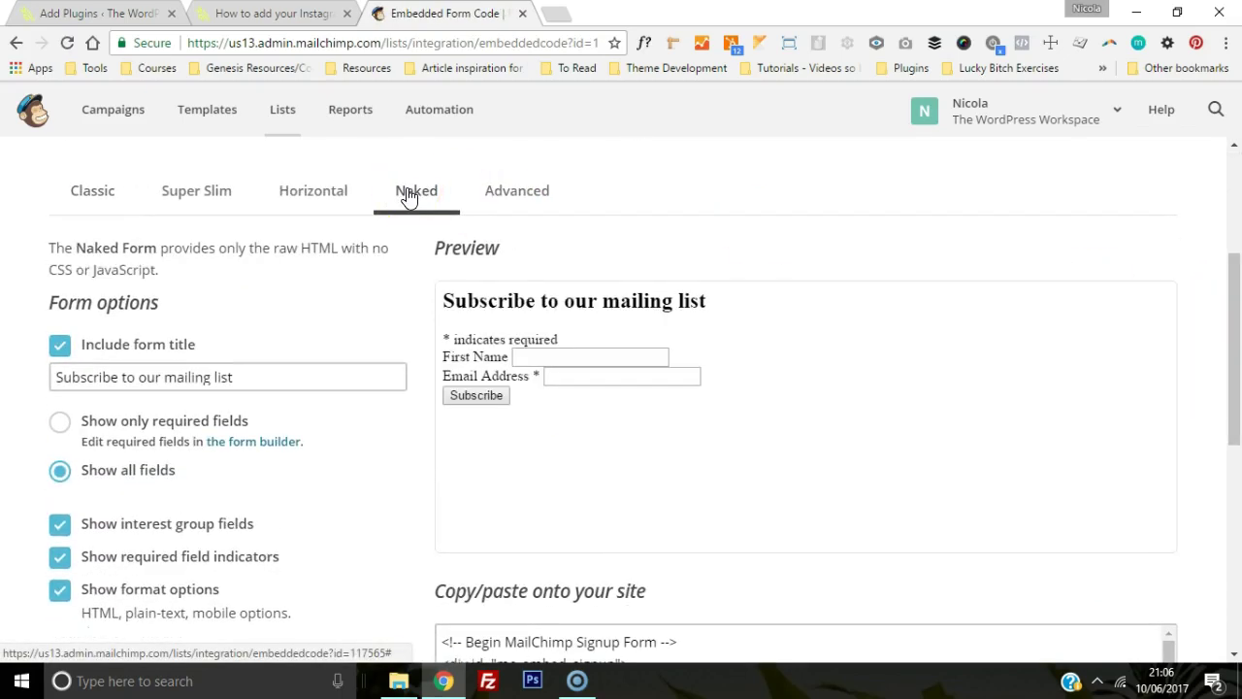
Step: Select the entire Naked embed code in the 'Copy/paste onto your site' box
drag(1229, 302, 1233, 416)
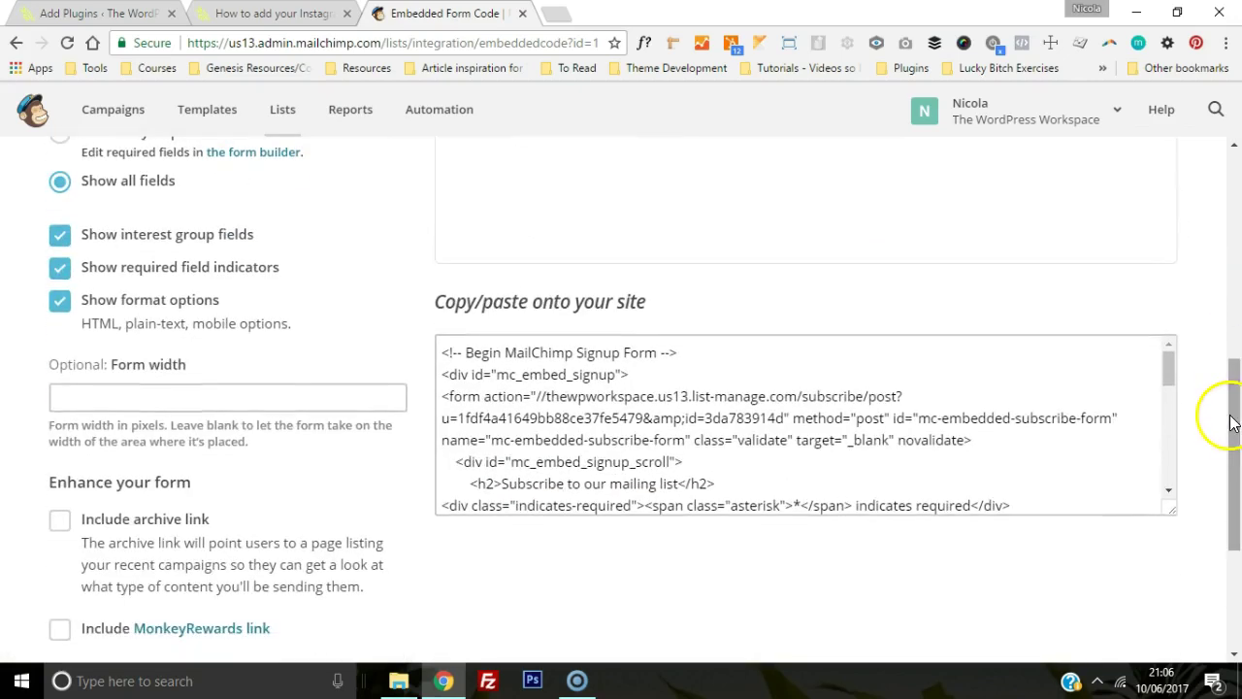
click(747, 406)
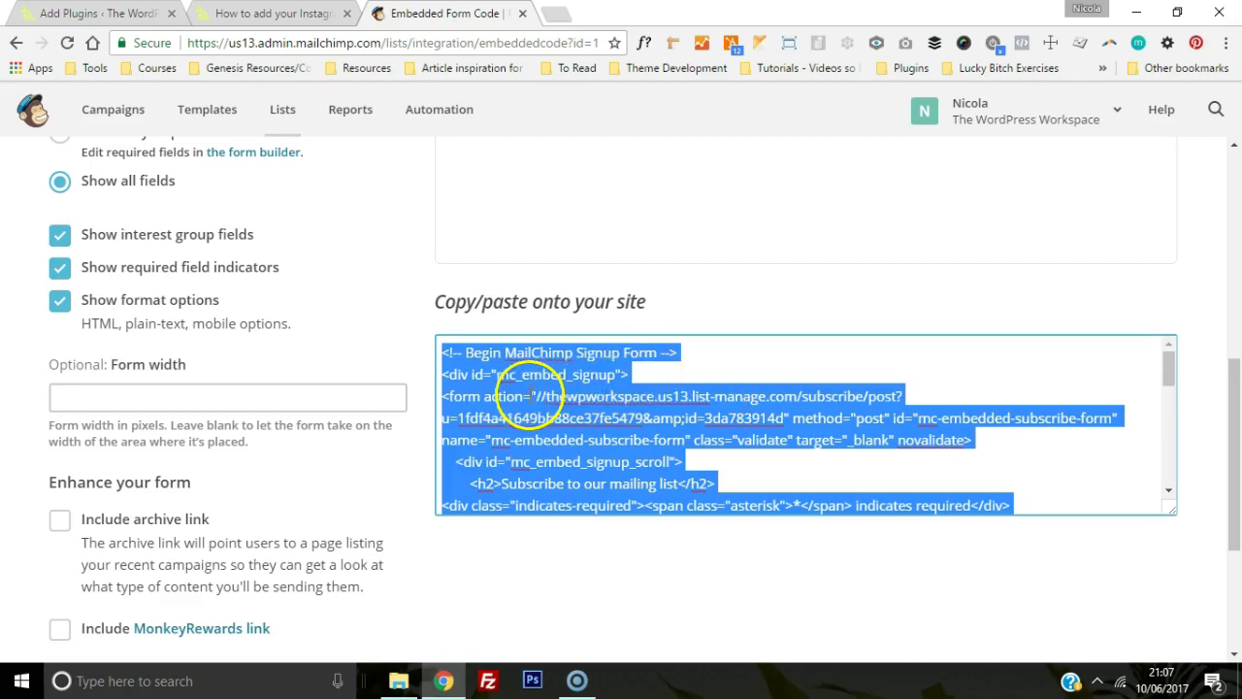
click(536, 396)
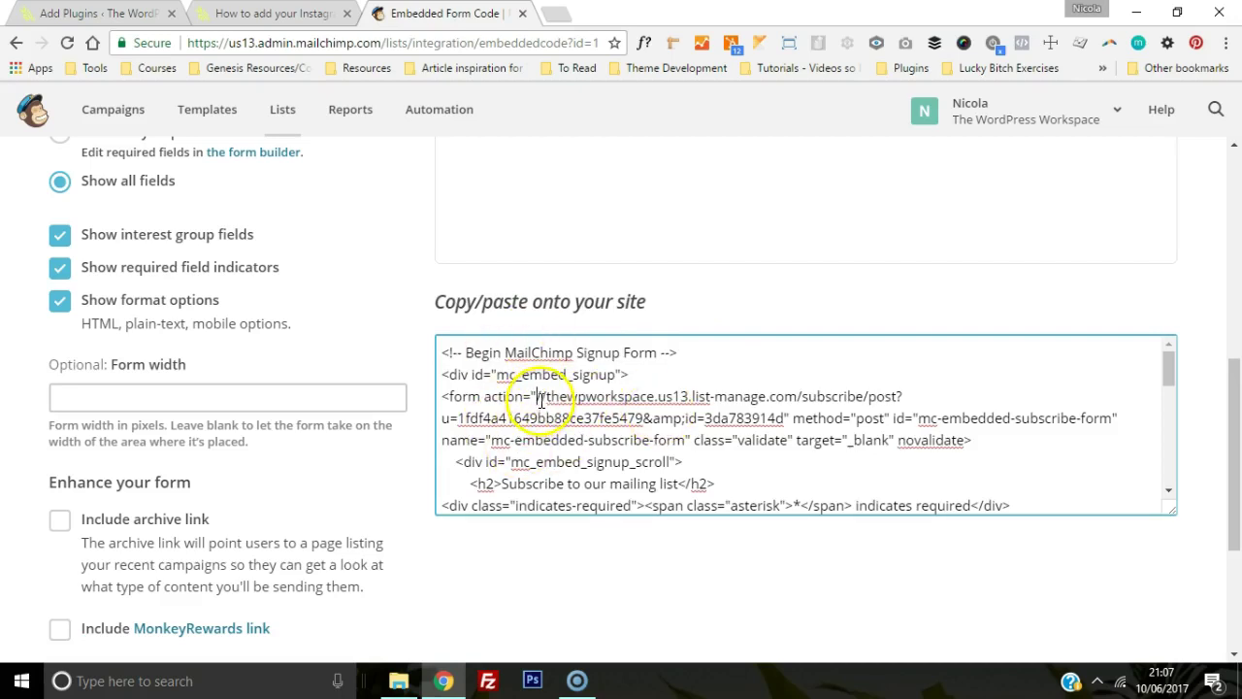
drag(539, 396, 784, 416)
key(ctrl+a)
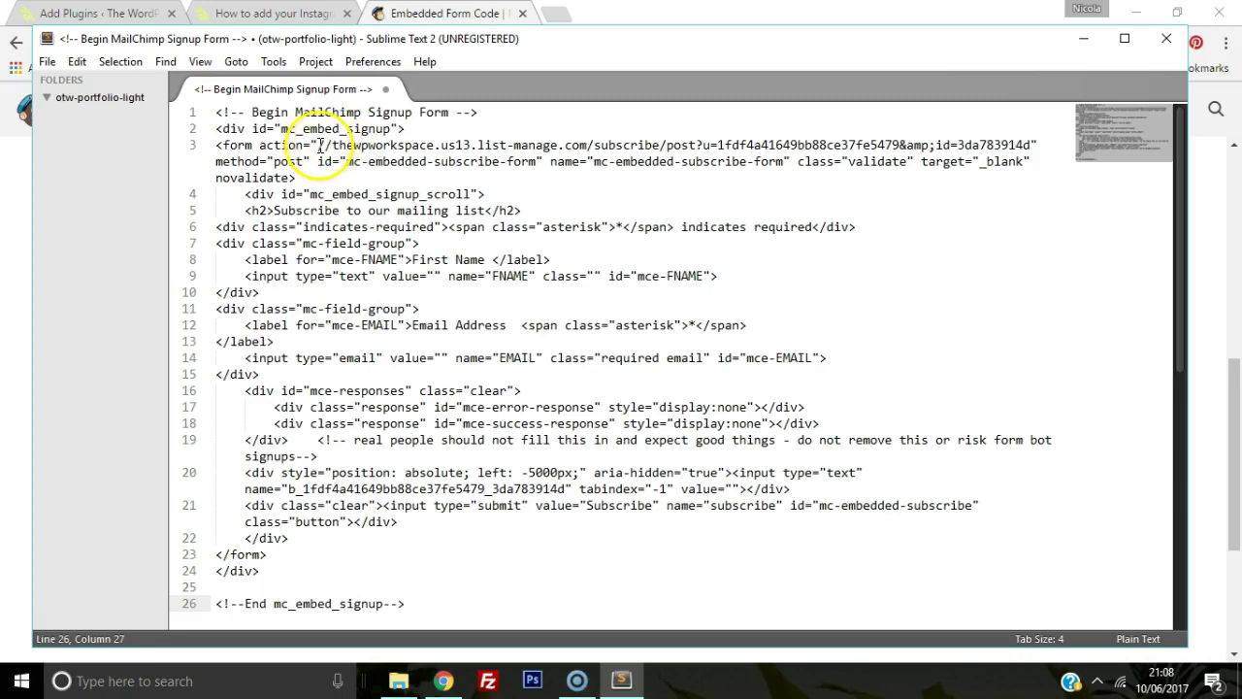
Step: Select the list-manage.com form action URL on line 3 of the pasted signup code
drag(316, 145, 1033, 144)
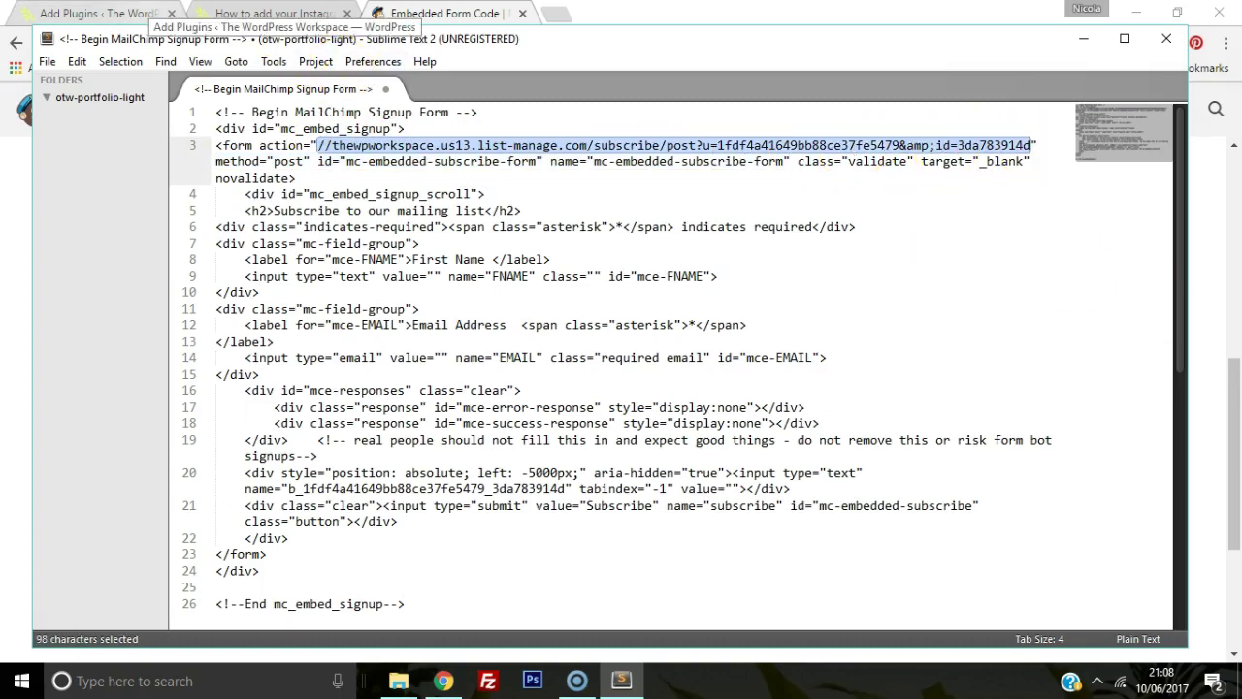
Step: On Appearance > Widgets, drag a Genesis - eNews Extended widget into the sidebar below the Instagram widget
click(138, 14)
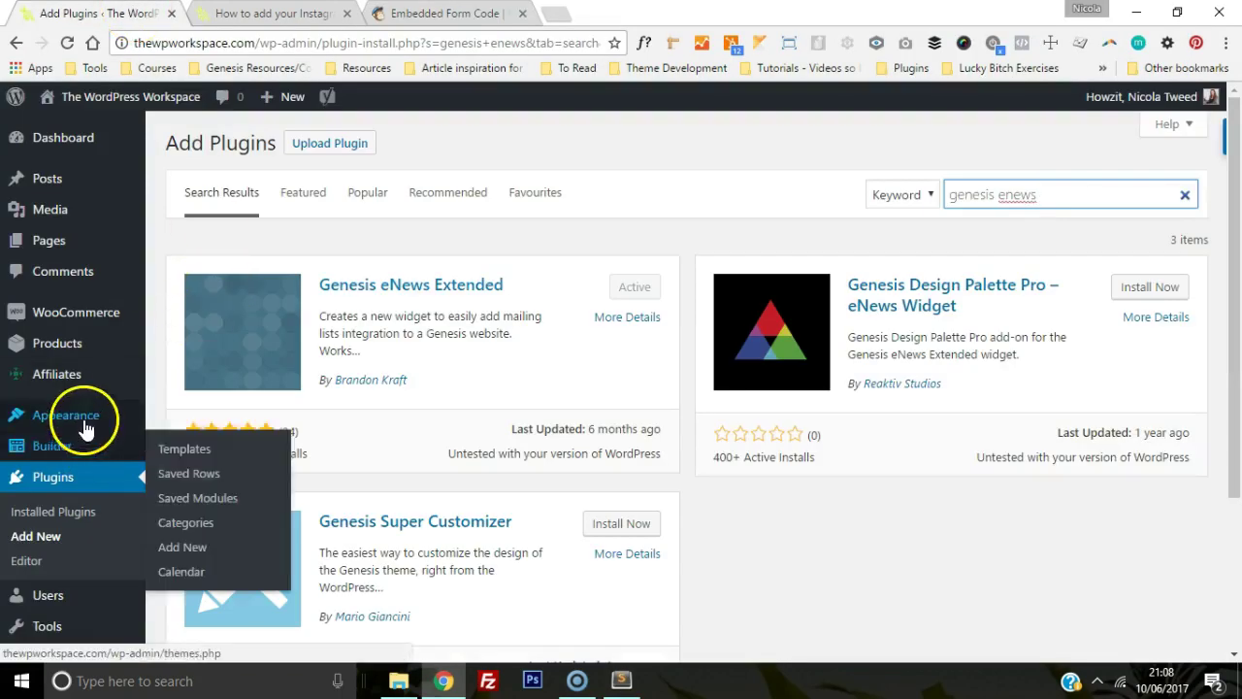
mouse_move(88, 420)
click(178, 470)
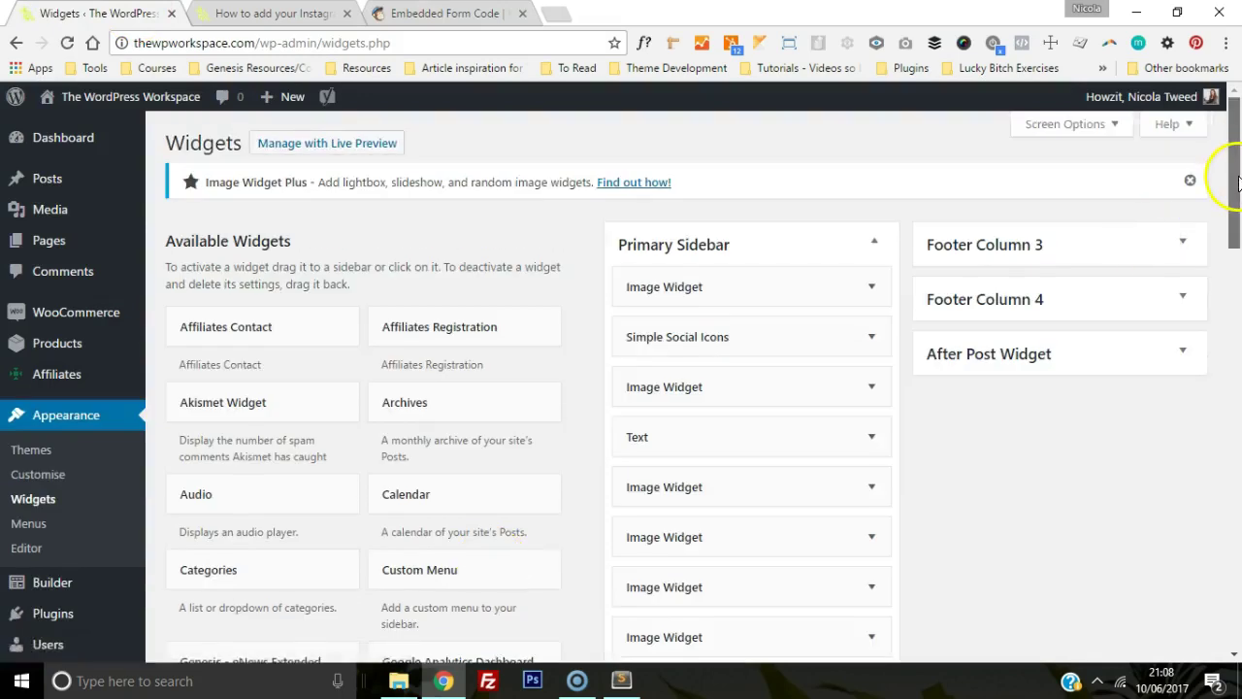
drag(1234, 181, 1221, 279)
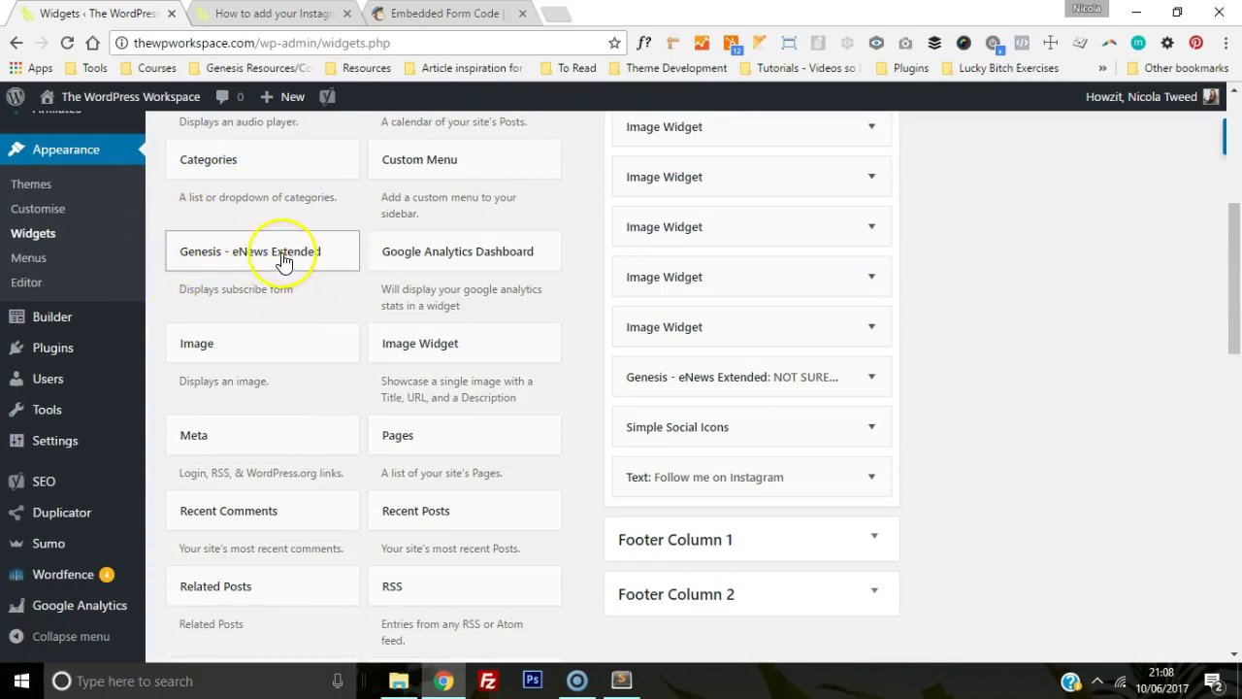
drag(199, 255, 682, 527)
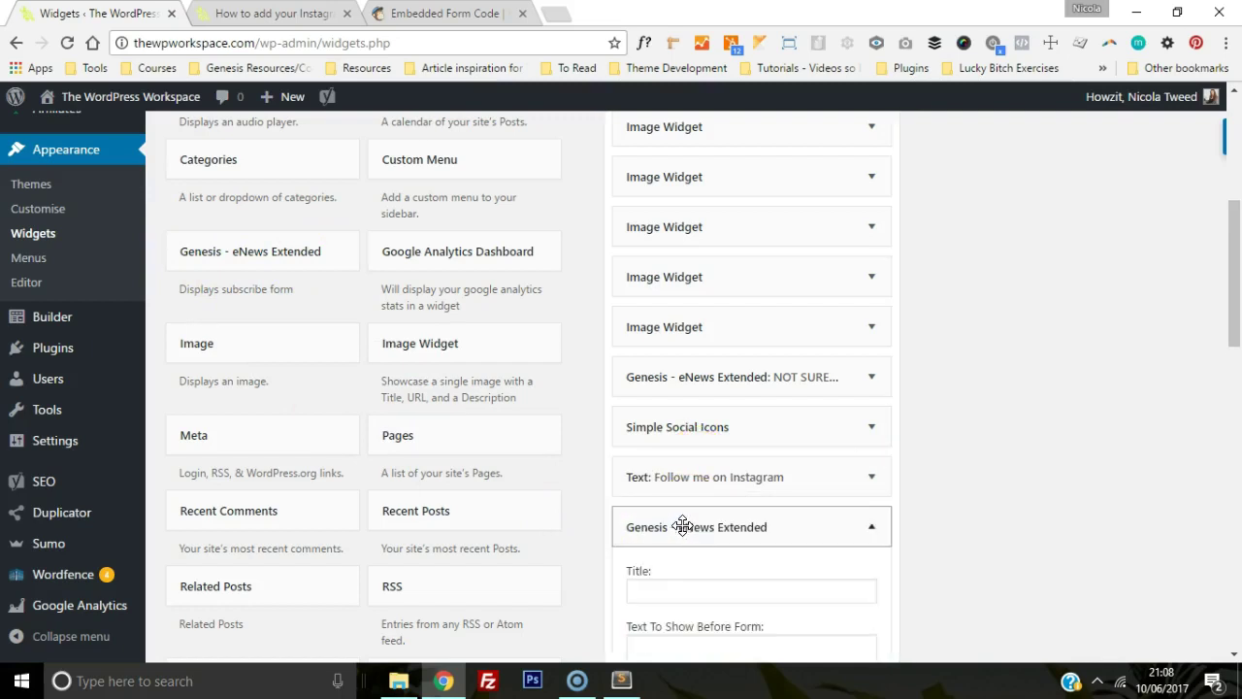
drag(1224, 334, 1233, 437)
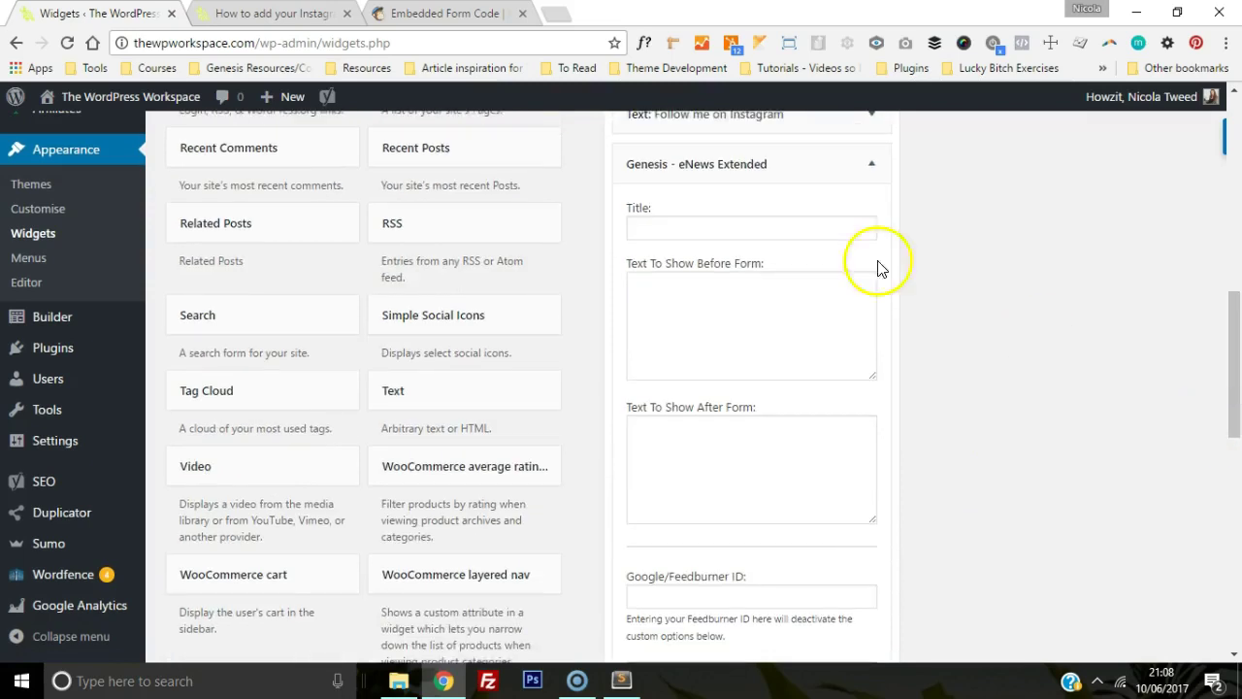
Step: Enter 'Test Subscribe Box' as the widget title and 'This text before it' as the before-form text
click(749, 235)
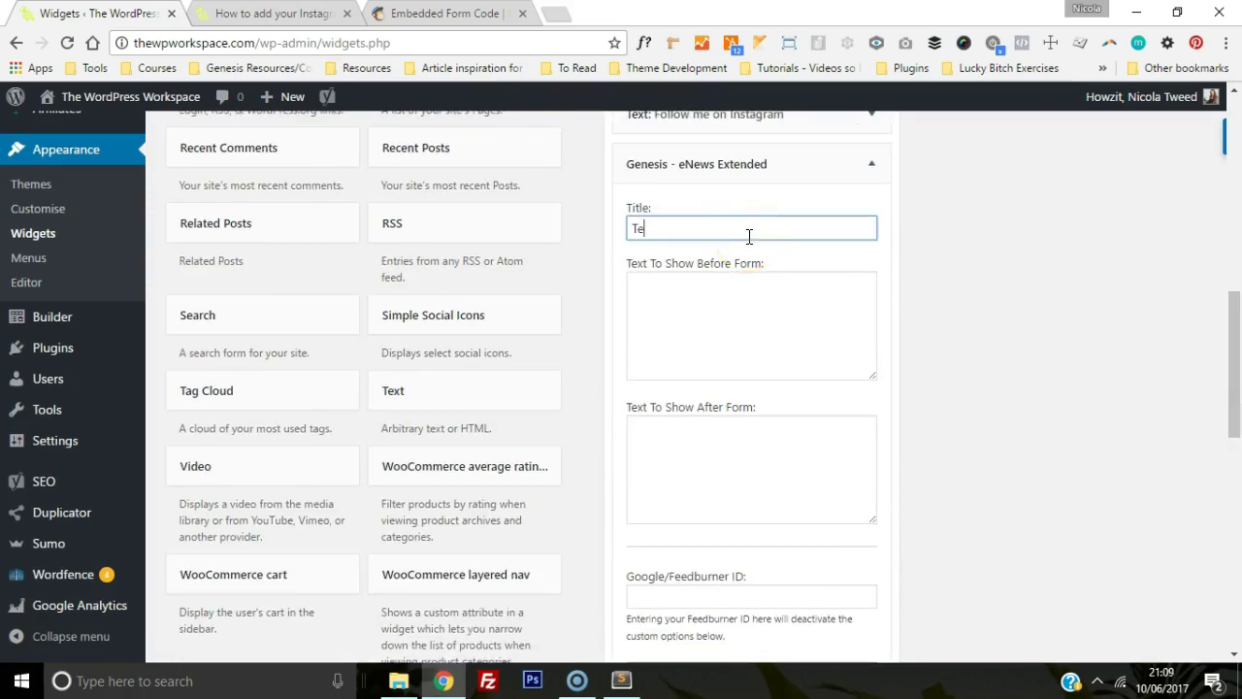
text(Test Subscribe Box)
click(706, 314)
text(This text before)
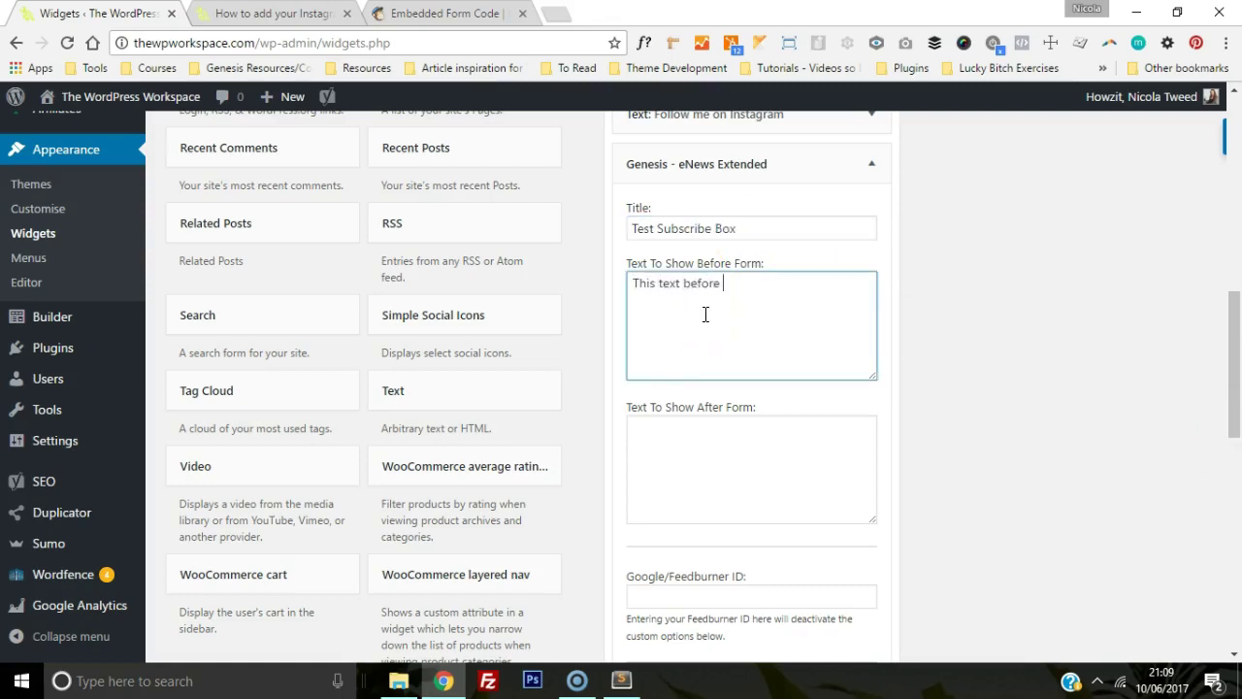
text( it)
click(718, 444)
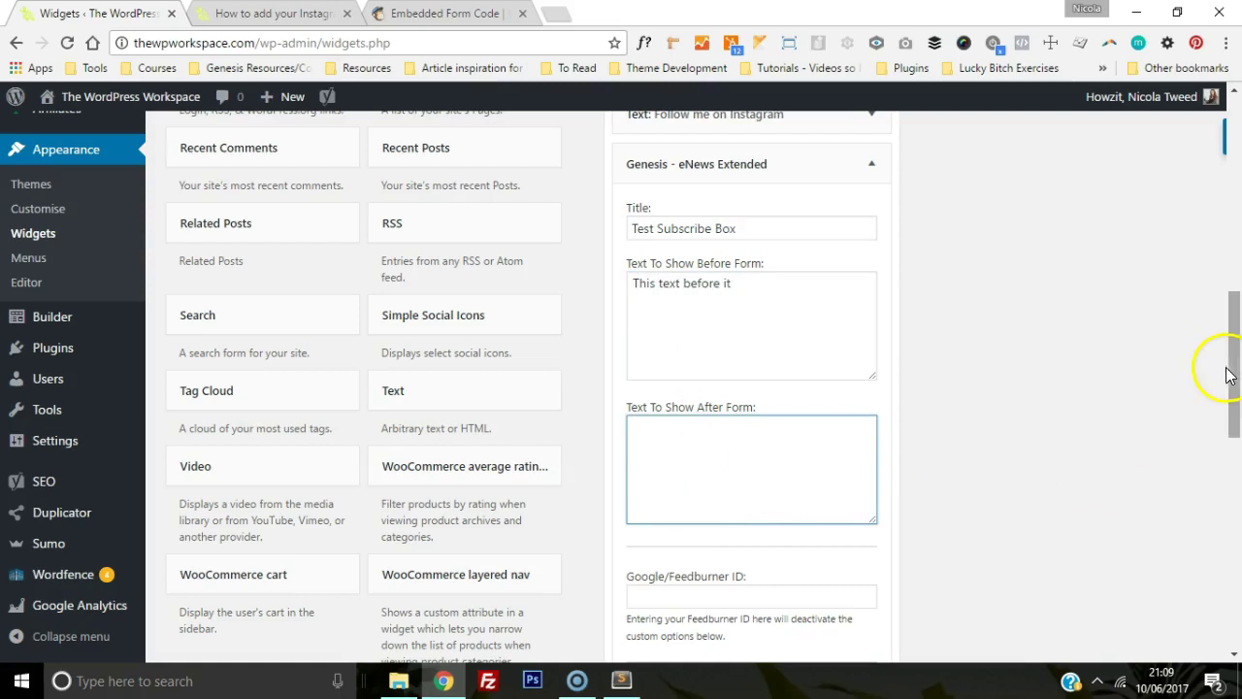
click(1235, 372)
drag(1234, 372, 1229, 417)
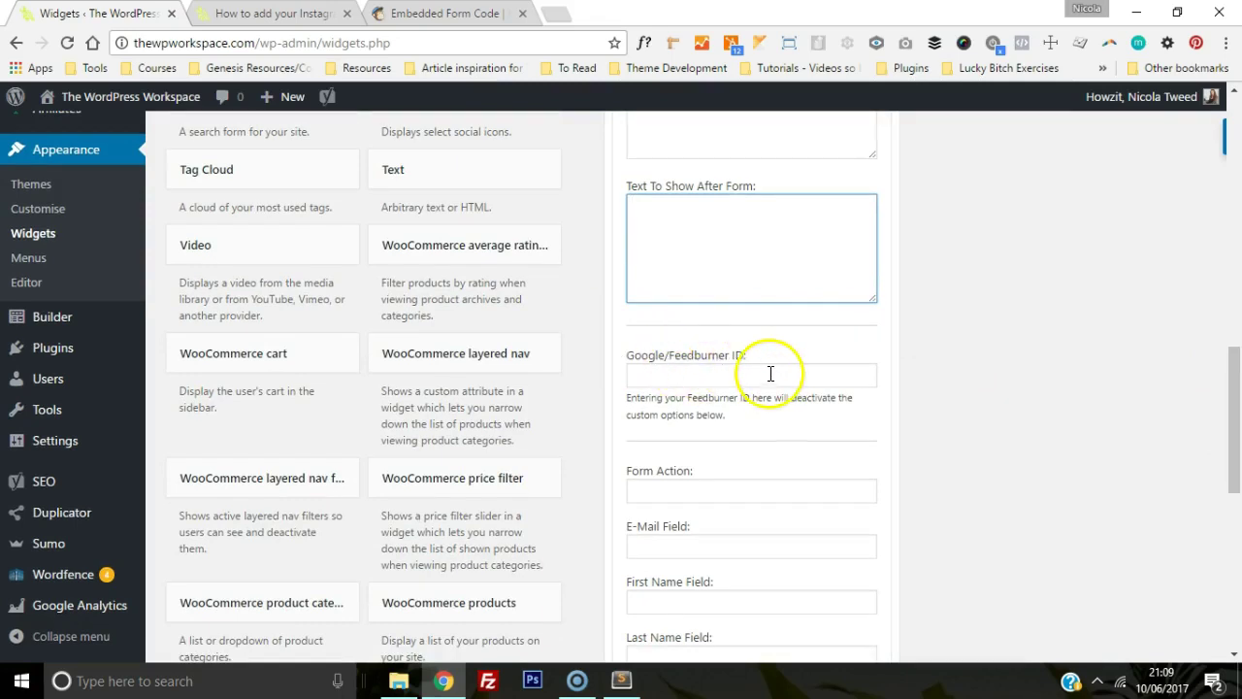
drag(1234, 408, 1235, 450)
click(768, 325)
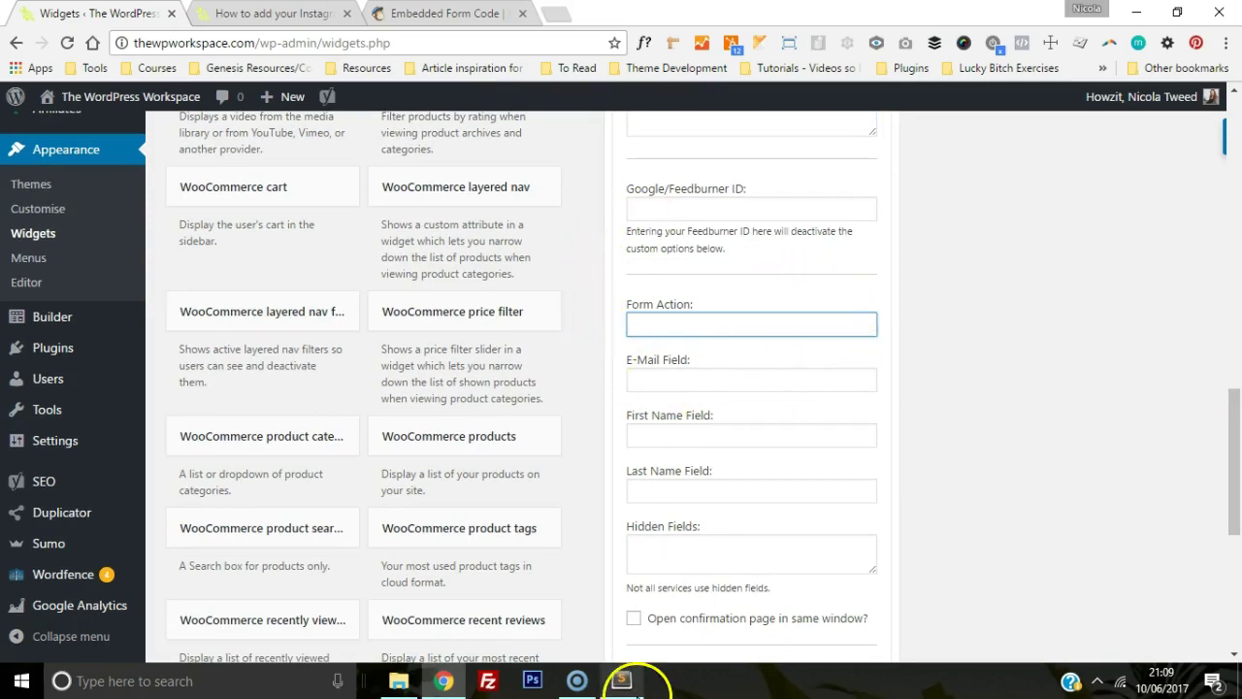
Step: Copy the list-manage.com form action URL from the Sublime Text code and return to Chrome
click(622, 684)
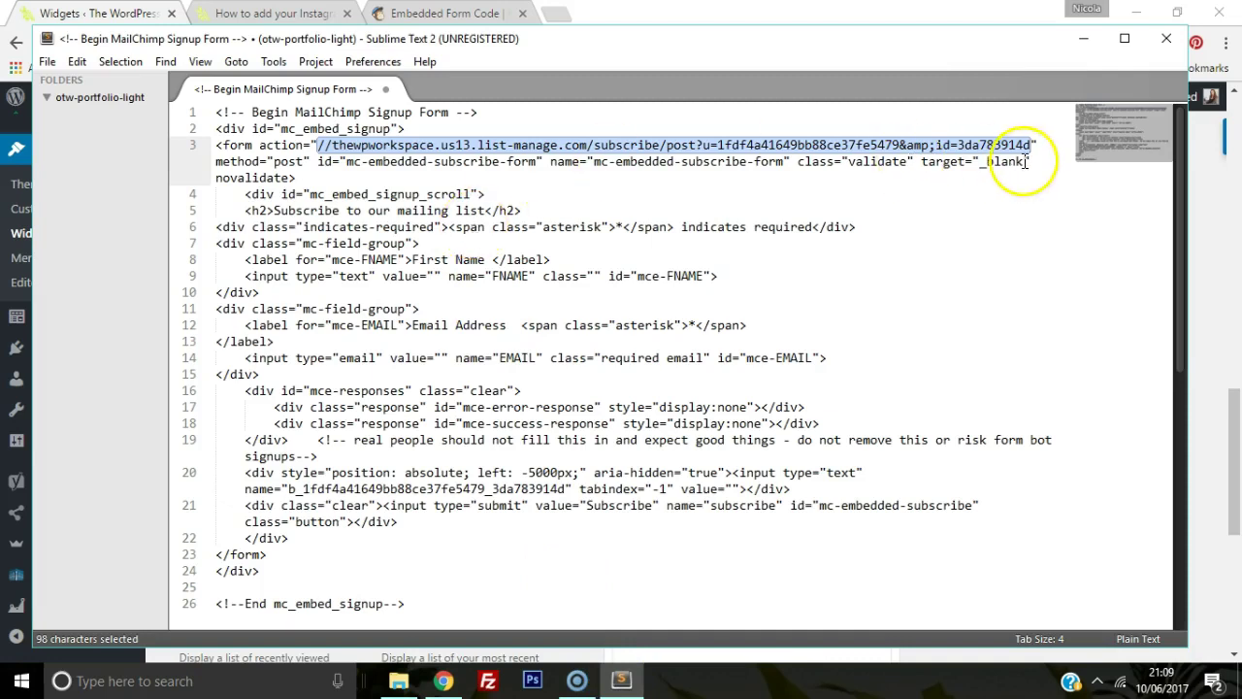
key(ctrl+c)
click(442, 680)
Step: Paste the MailChimp URL as Form Action, set field names EMAIL, NAME and LNAME, and save
key(ctrl+v)
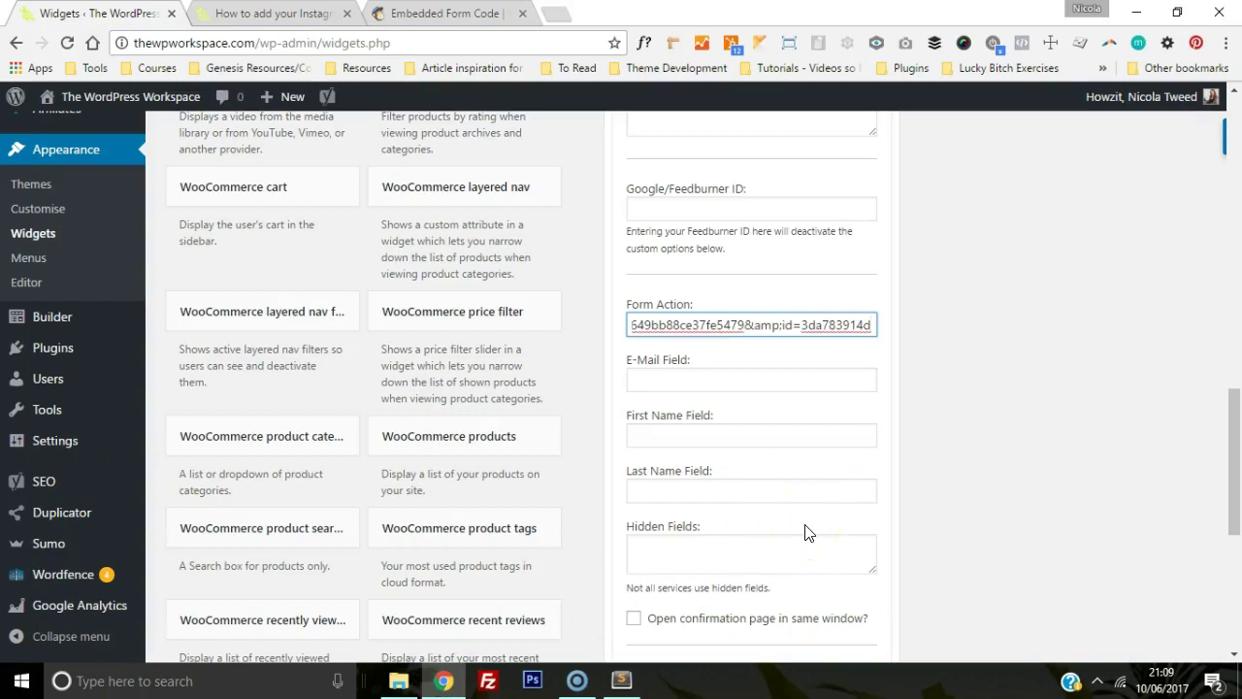
click(789, 379)
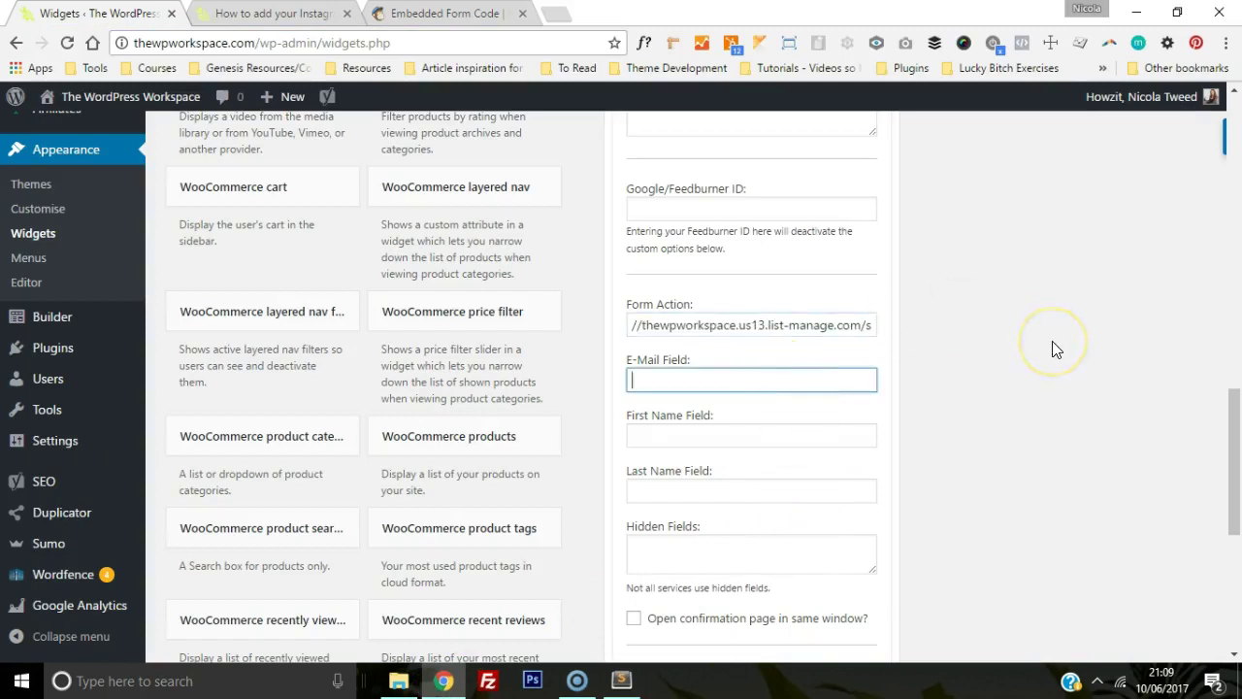
text(EMAIL)
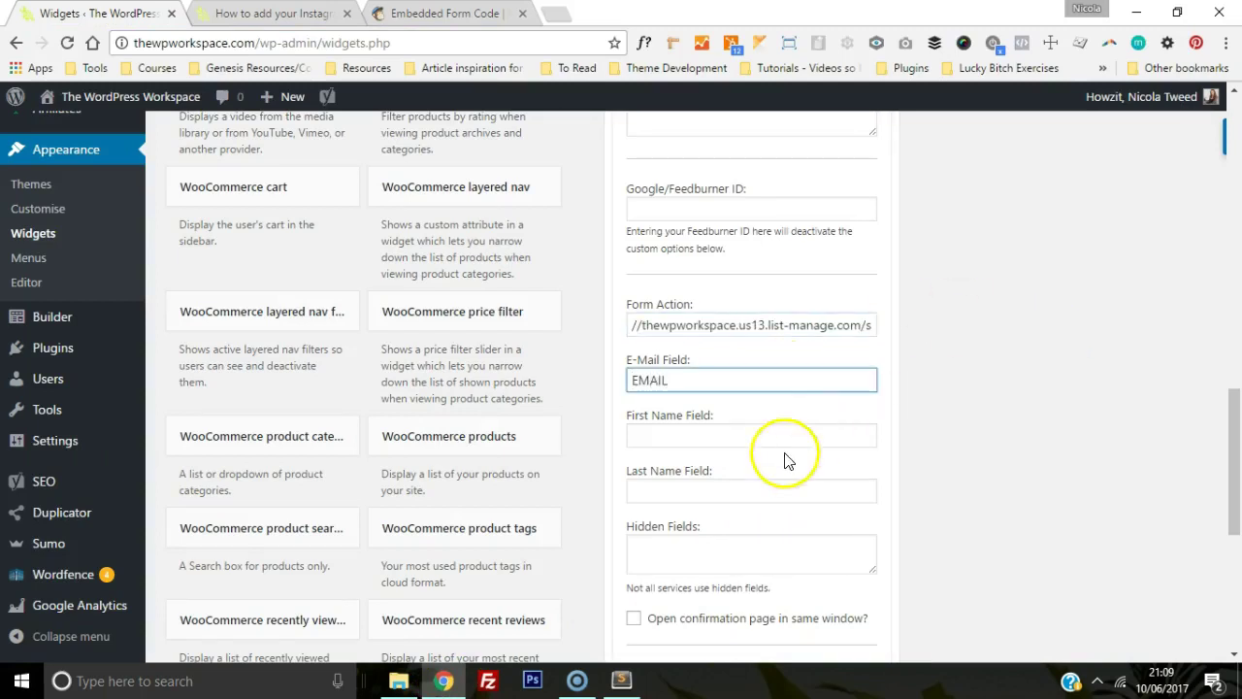
click(782, 437)
text(NAME)
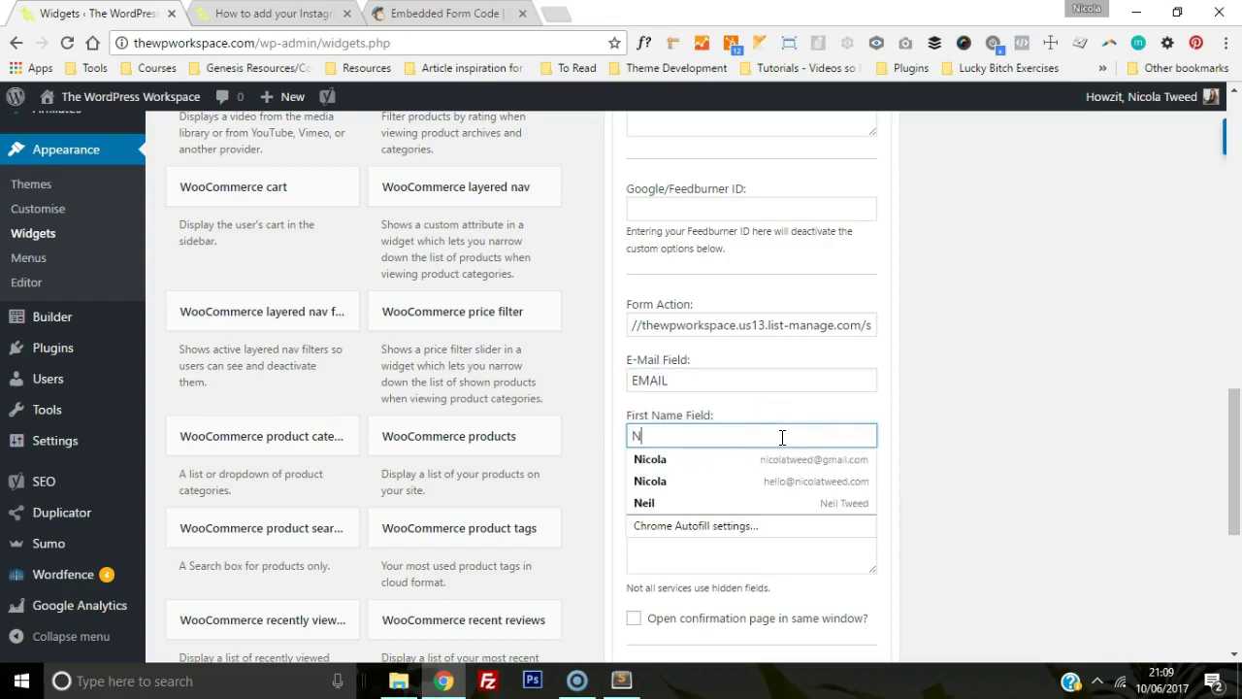
click(704, 490)
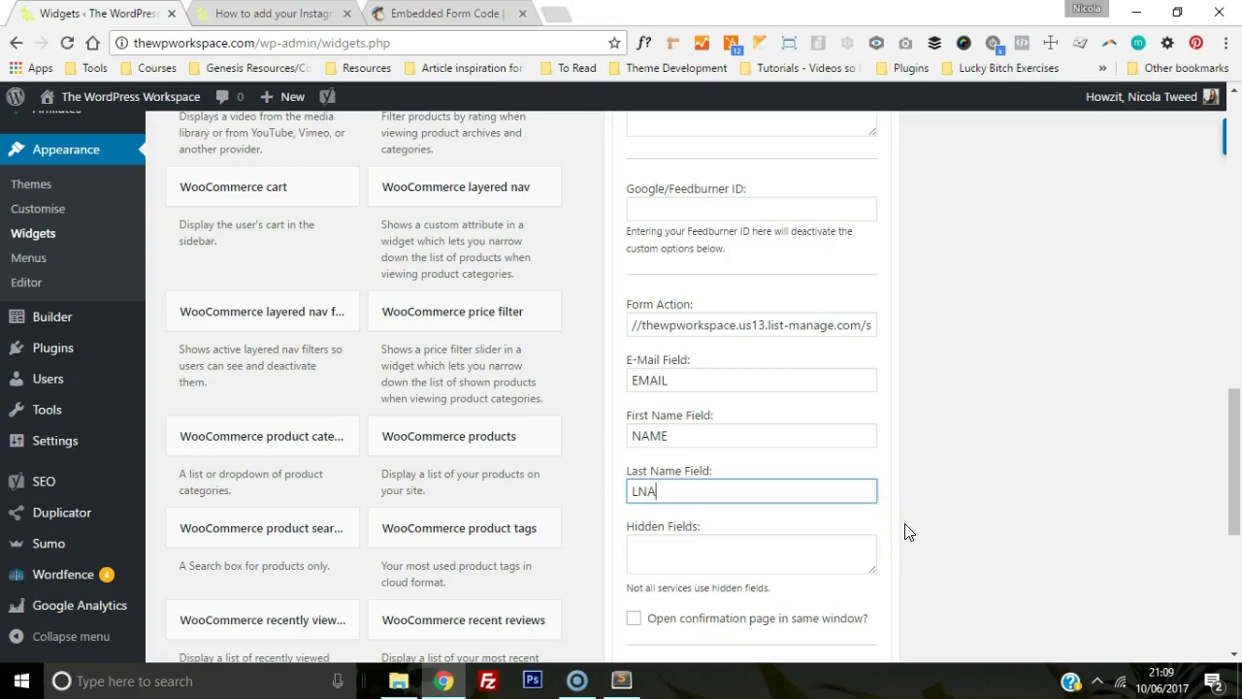
drag(1233, 457, 1230, 534)
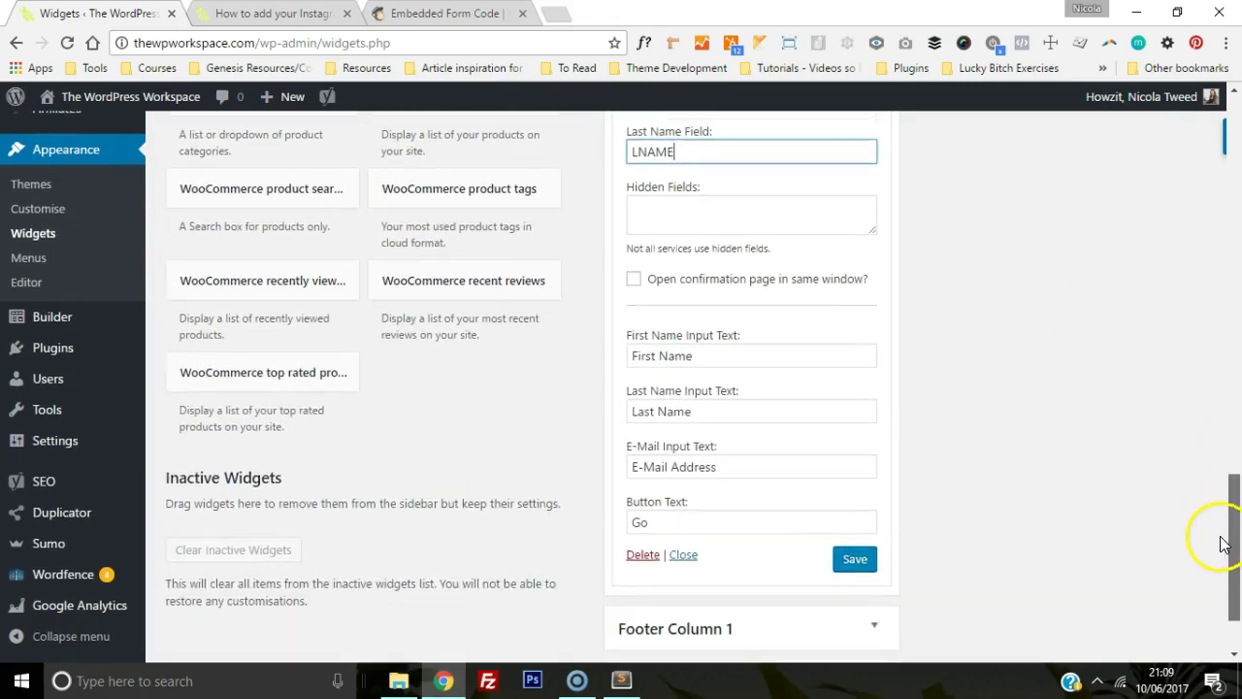
click(853, 560)
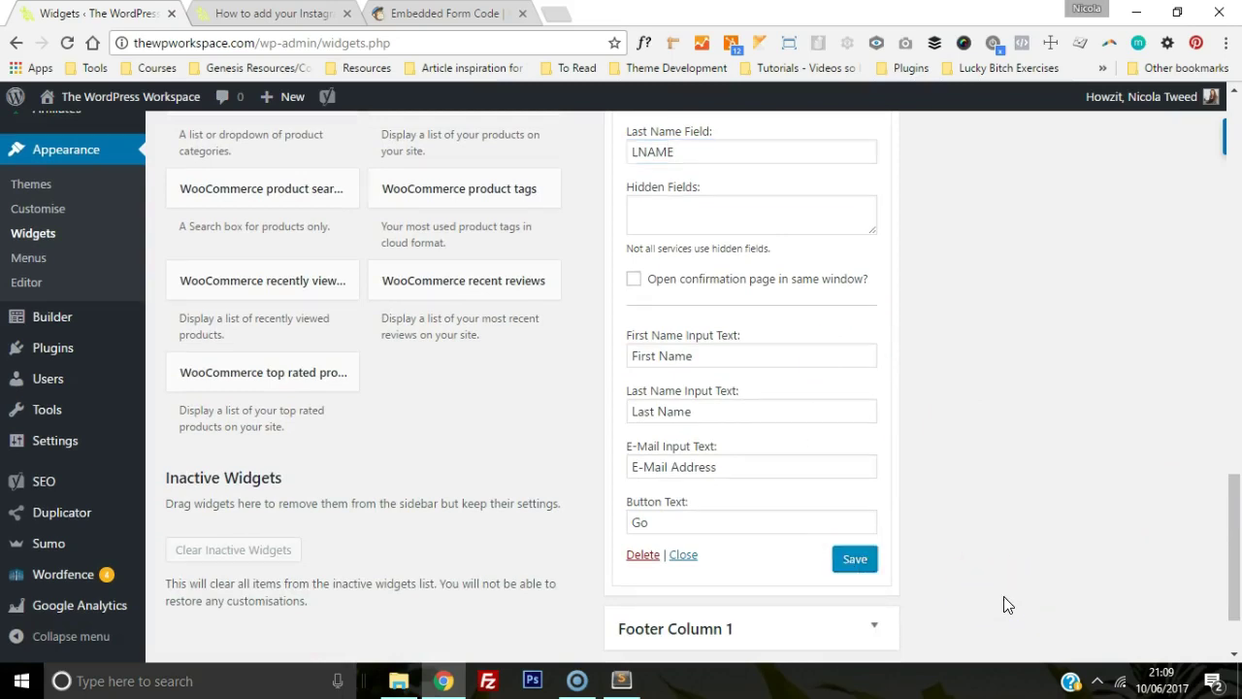
Step: Reload the site preview and scroll to the new Test Subscribe Box in the sidebar
click(273, 14)
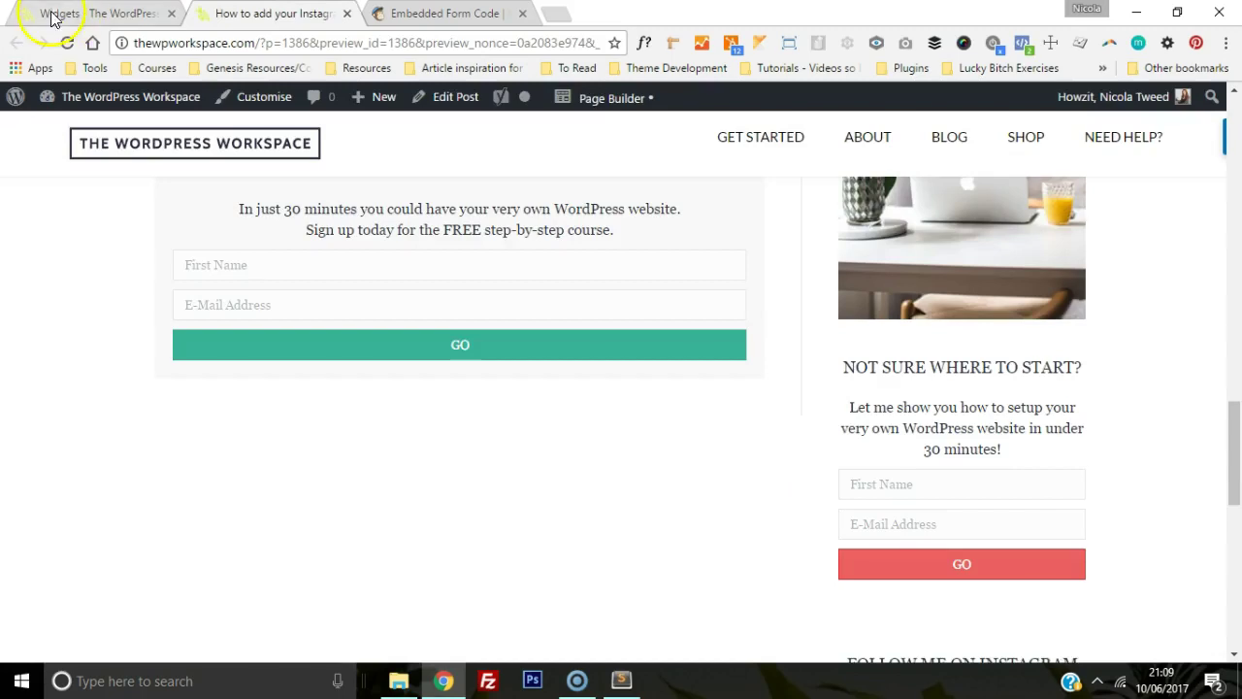
click(68, 46)
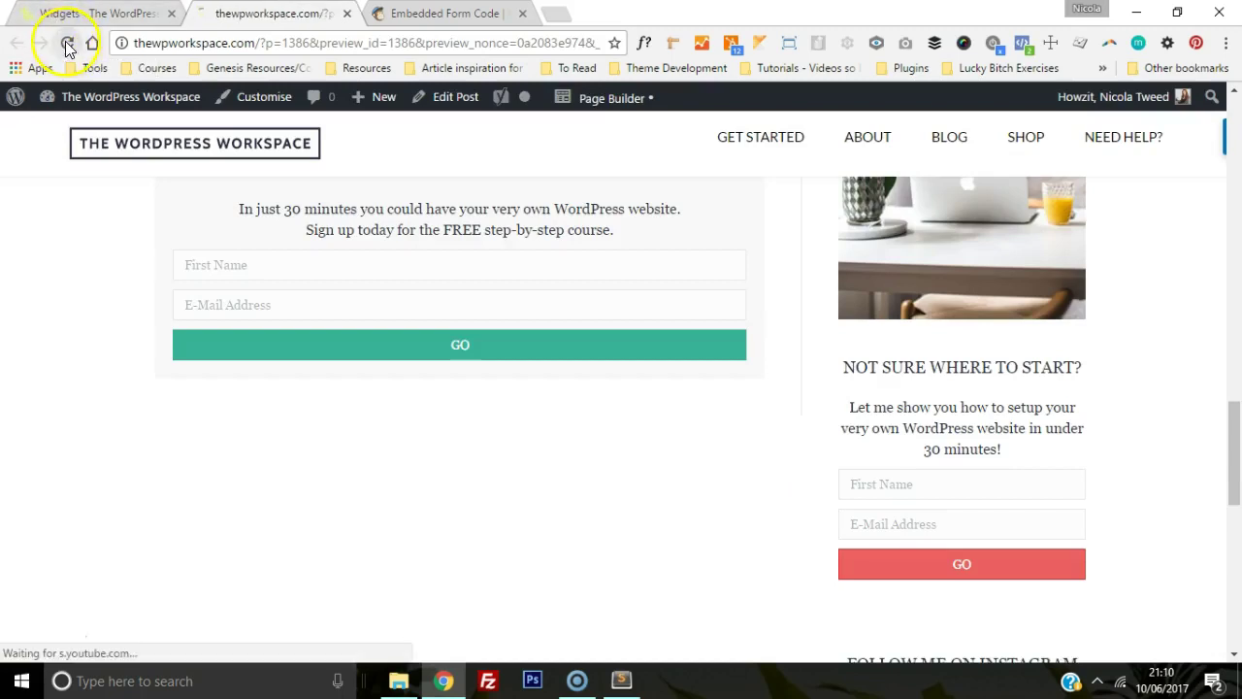
drag(1232, 427, 1232, 514)
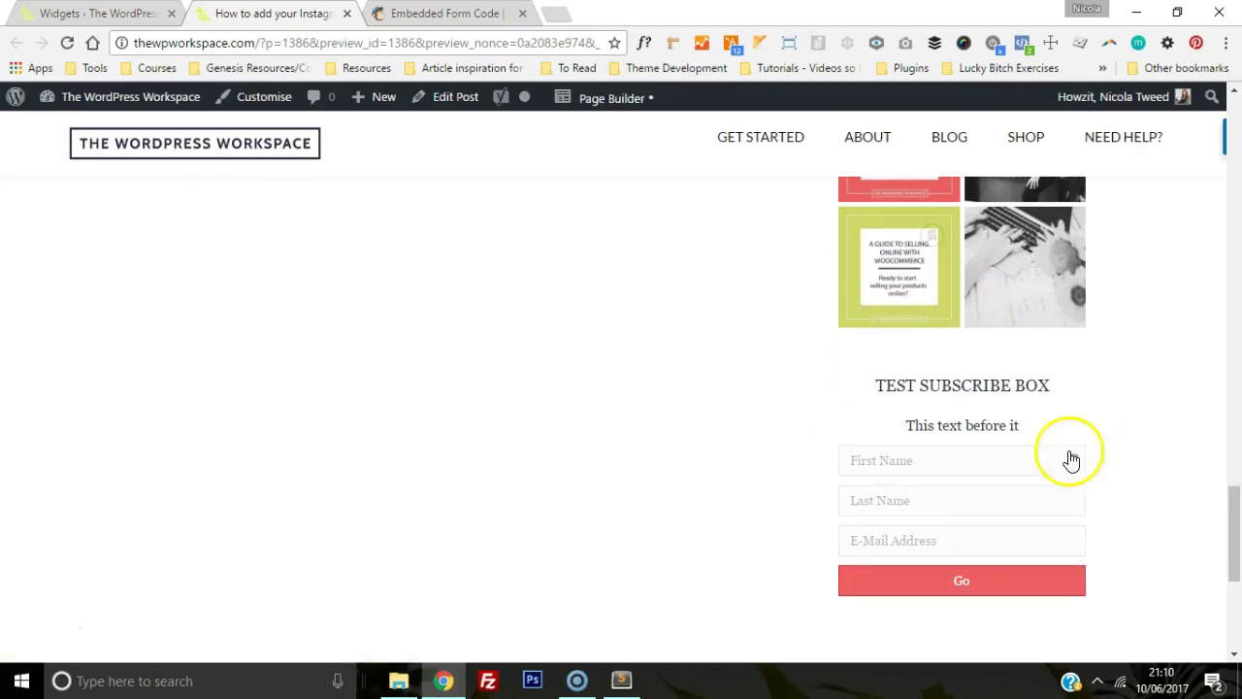
Step: Submit a test subscription with a first name, last name and e-mail, then close the MailChimp result tab
click(979, 458)
key(Tab)
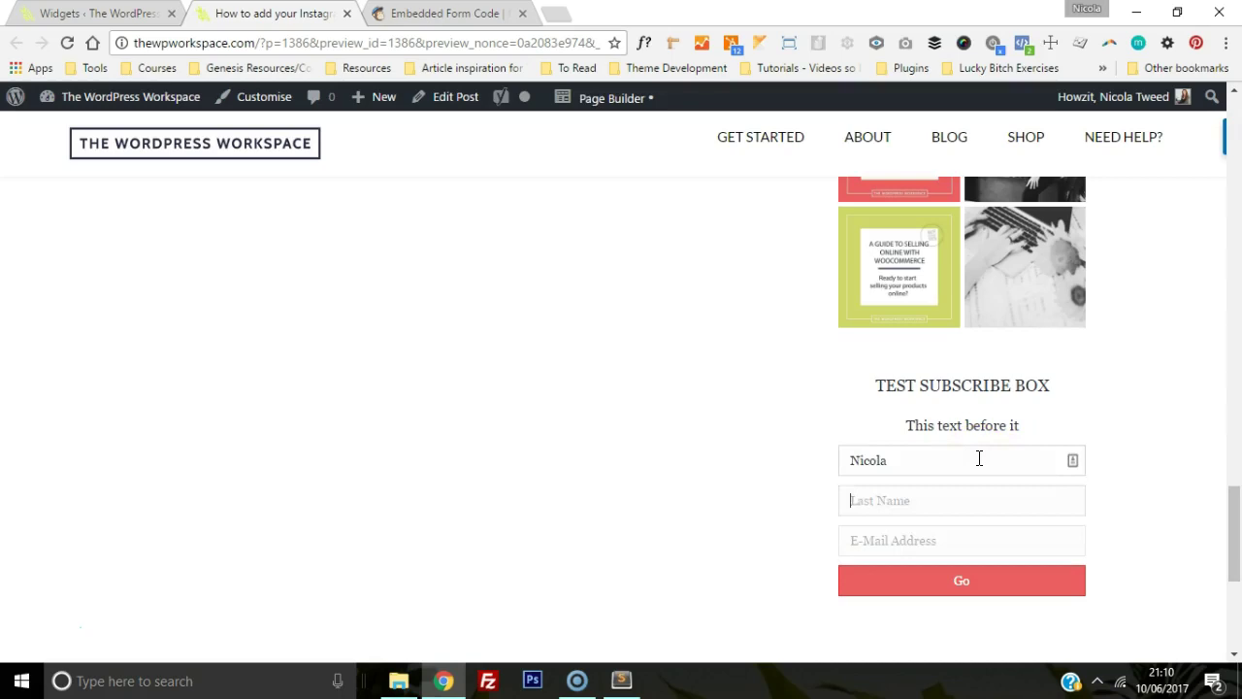
key(Tab)
text(nicolat)
key(Down)
key(Return)
key(Return)
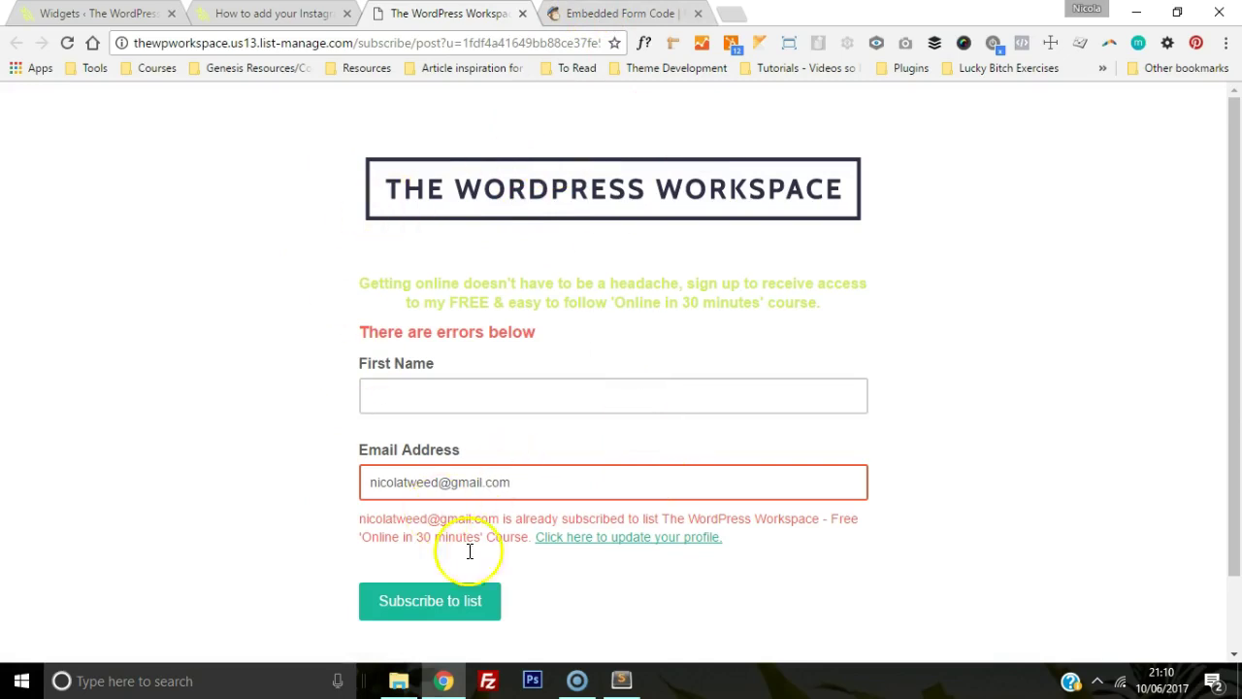
click(521, 14)
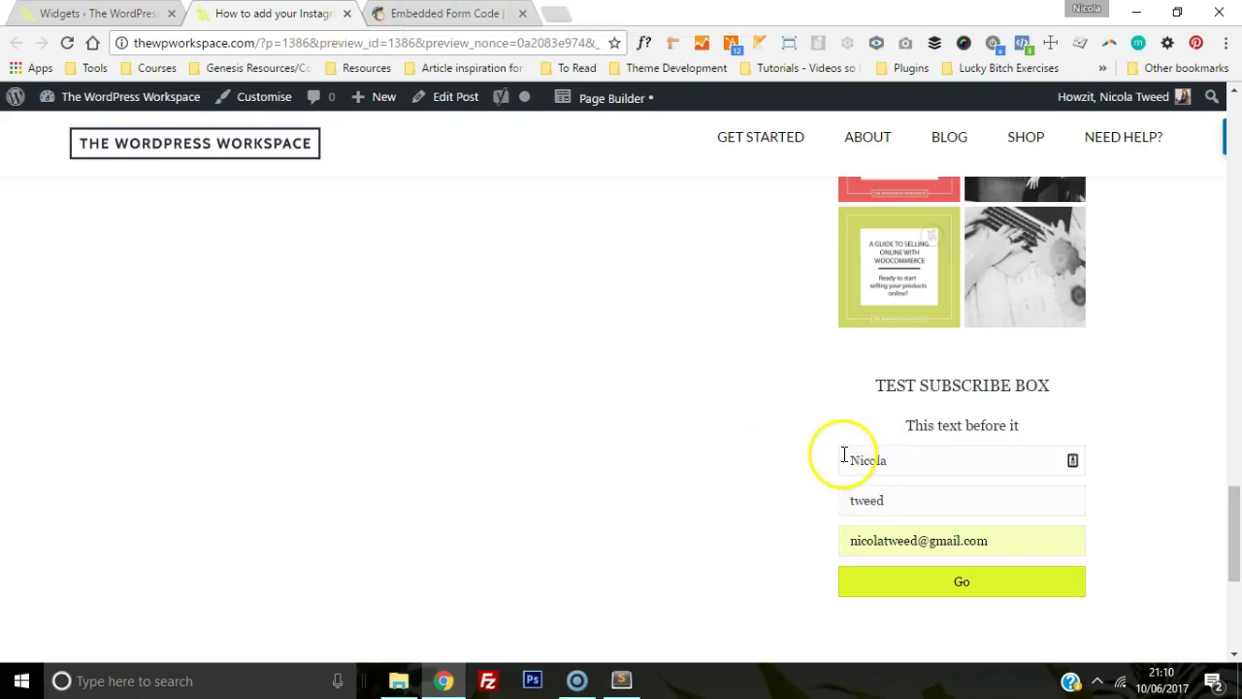
Step: Clear the NAME and LNAME values from the widget's First Name and Last Name Field boxes
key(ctrl+1)
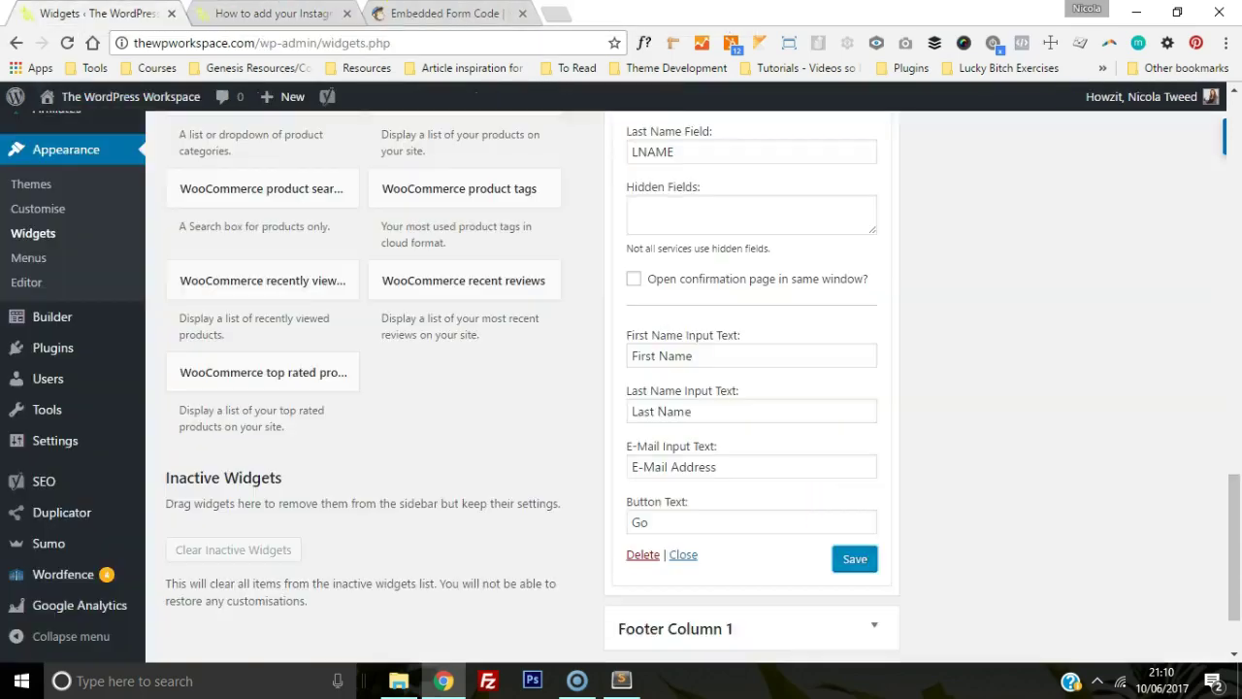
drag(1233, 474, 1233, 429)
drag(716, 255, 558, 242)
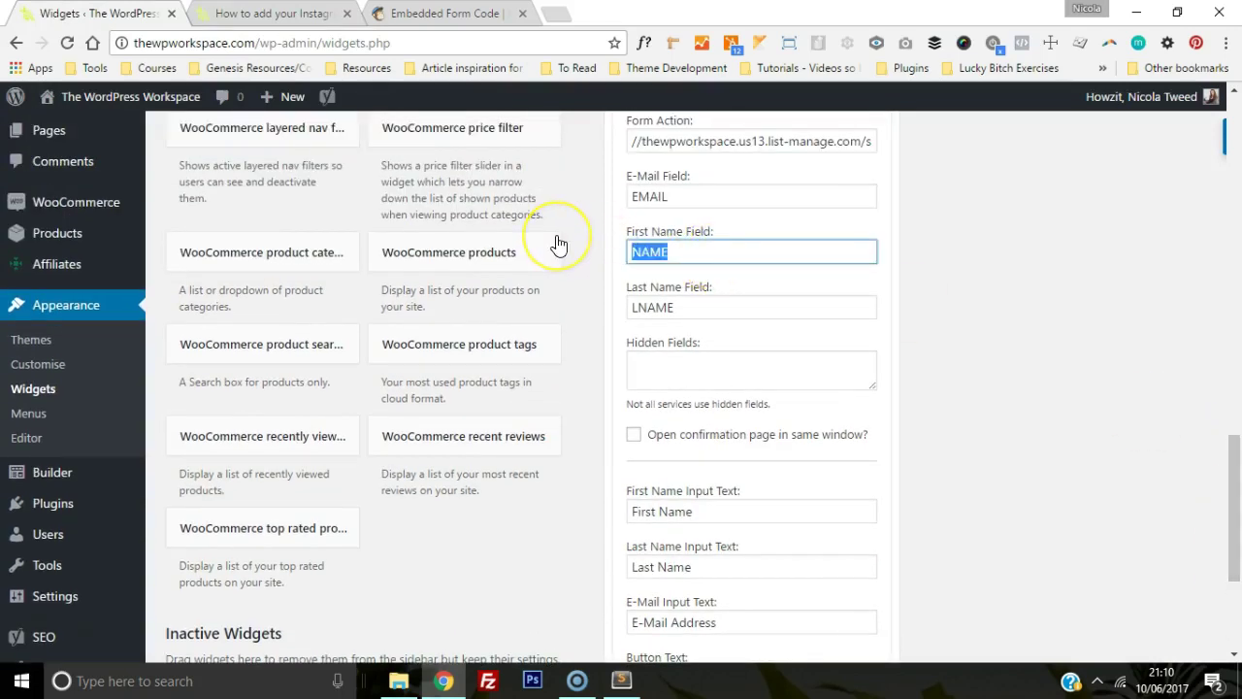
drag(716, 308, 605, 313)
drag(1228, 457, 1229, 569)
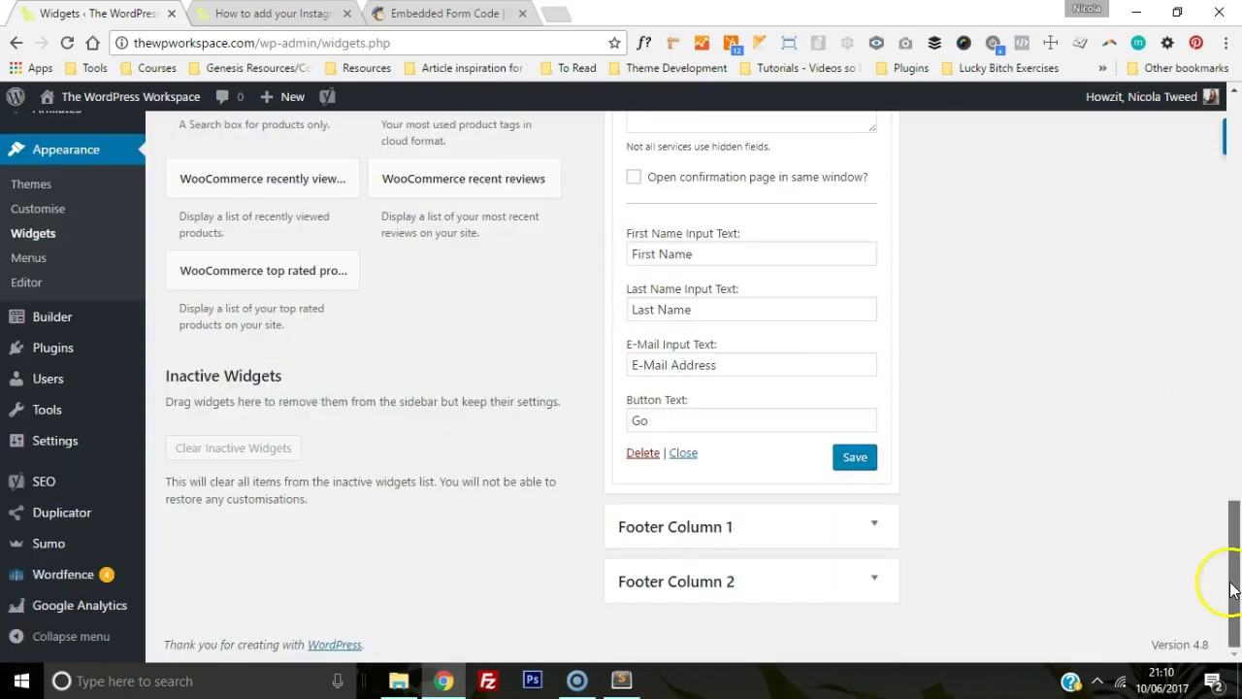
Step: Save the widget and reload the site preview to check the e-mail-only form
click(859, 461)
key(ctrl+Tab)
key(F5)
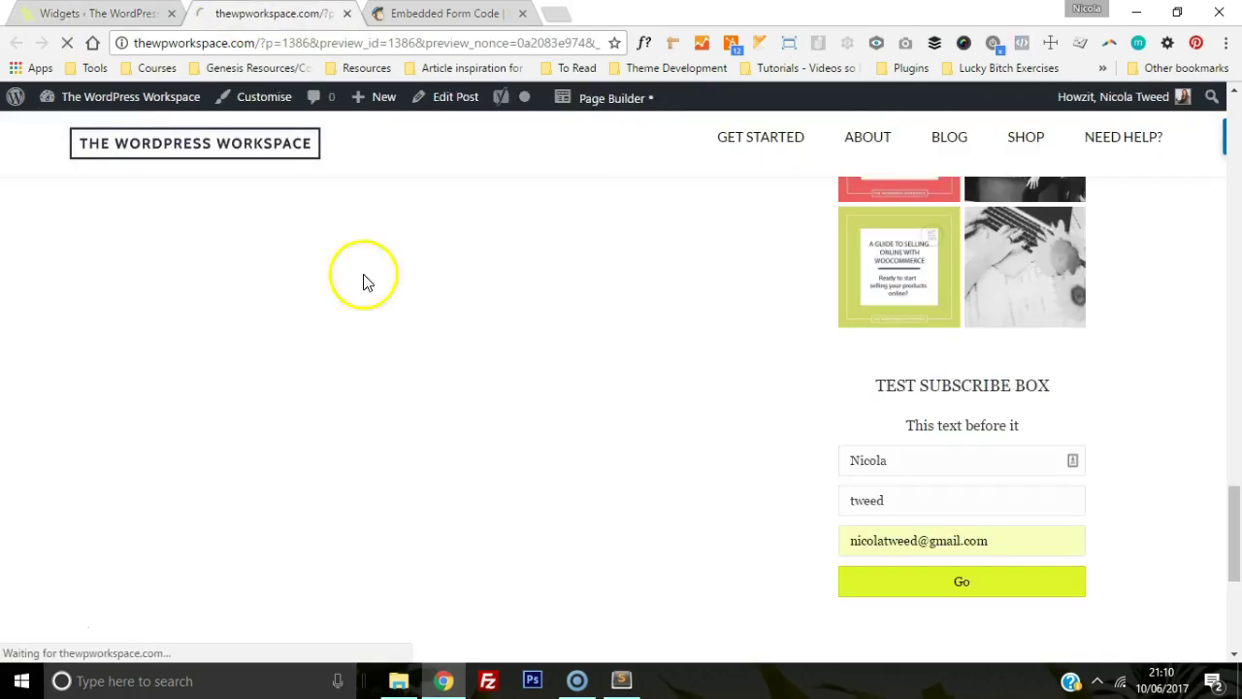